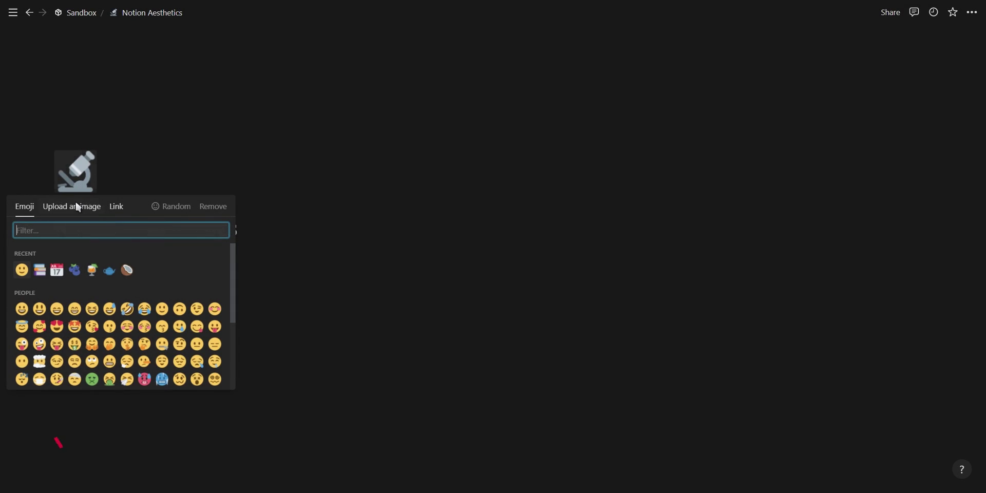
Upload the pizza image as the page icon and the autumn pixel-art image as the cover
click(79, 206)
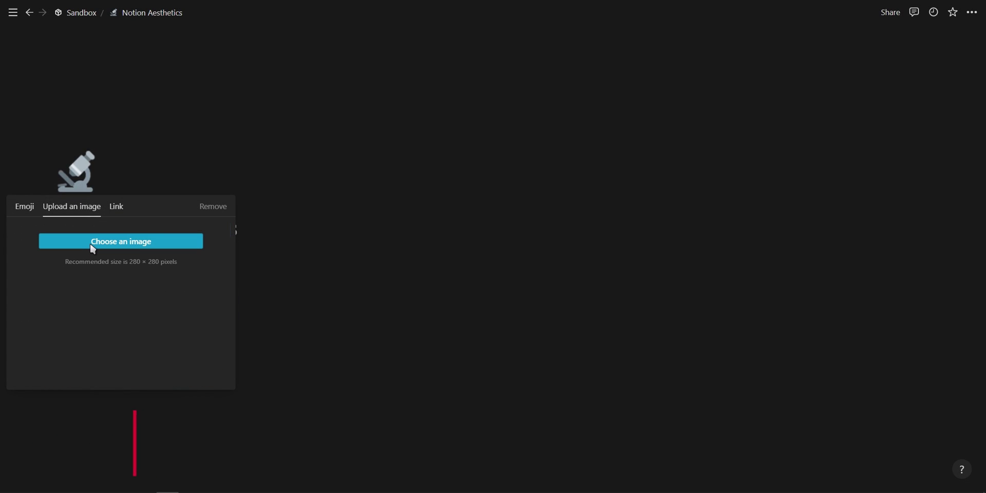
click(92, 249)
double_click(122, 151)
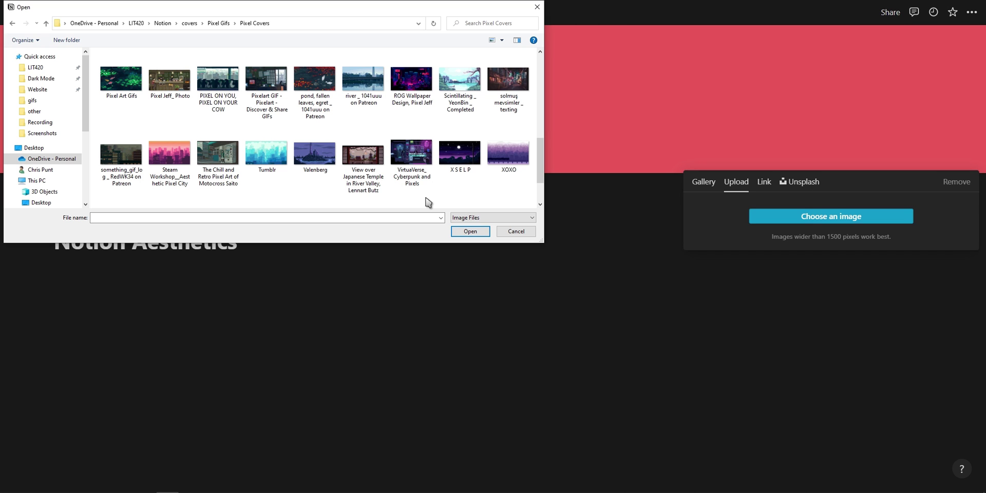
double_click(330, 84)
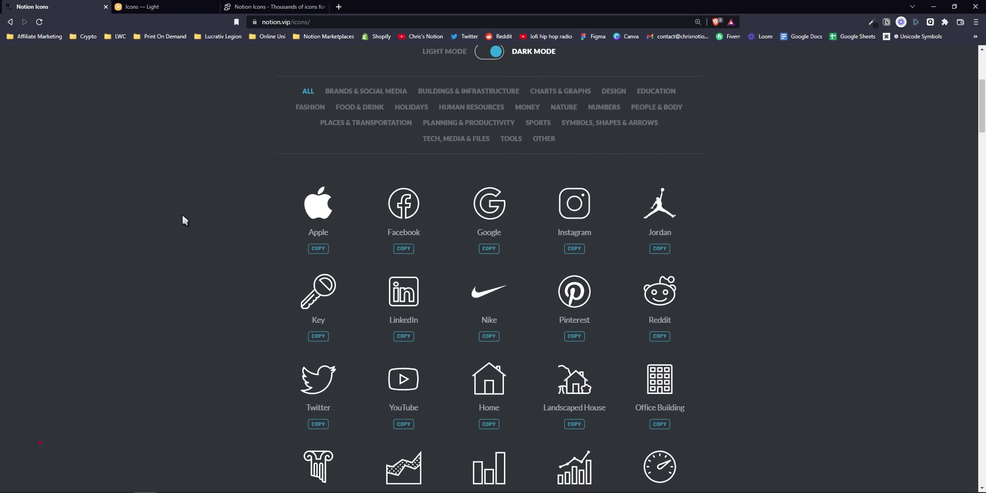
Browse the icon websites and copy the sun icon's link from notionicons.website
scroll(183, 219, down, 7)
scroll(184, 220, down, 4)
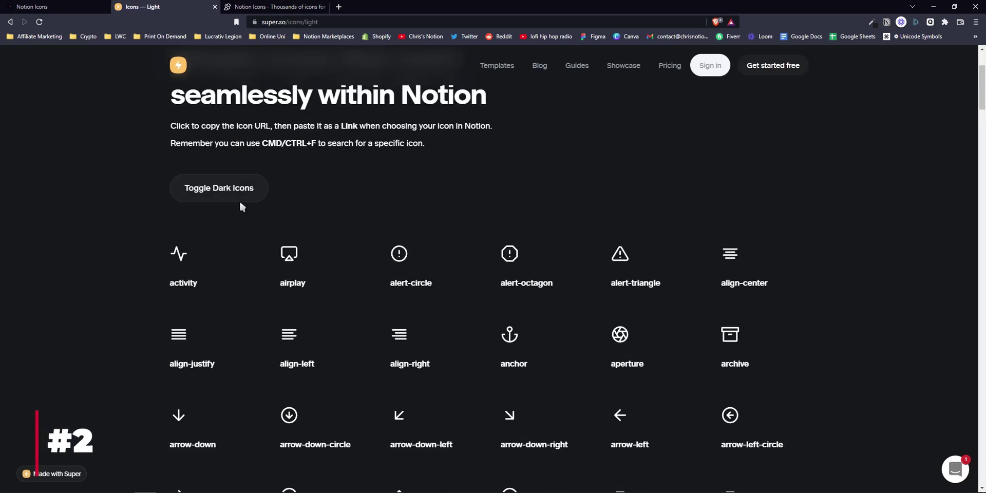
scroll(241, 206, down, 7)
scroll(240, 204, down, 10)
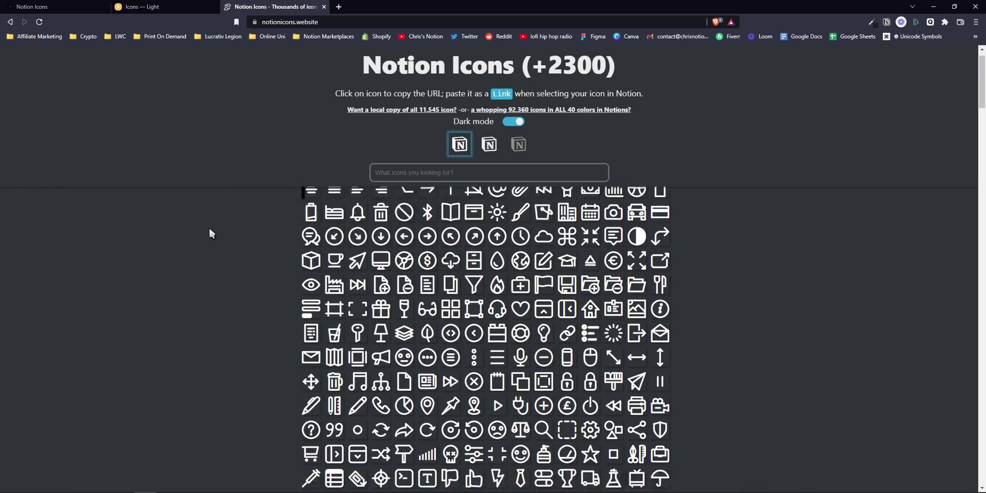
scroll(213, 235, down, 10)
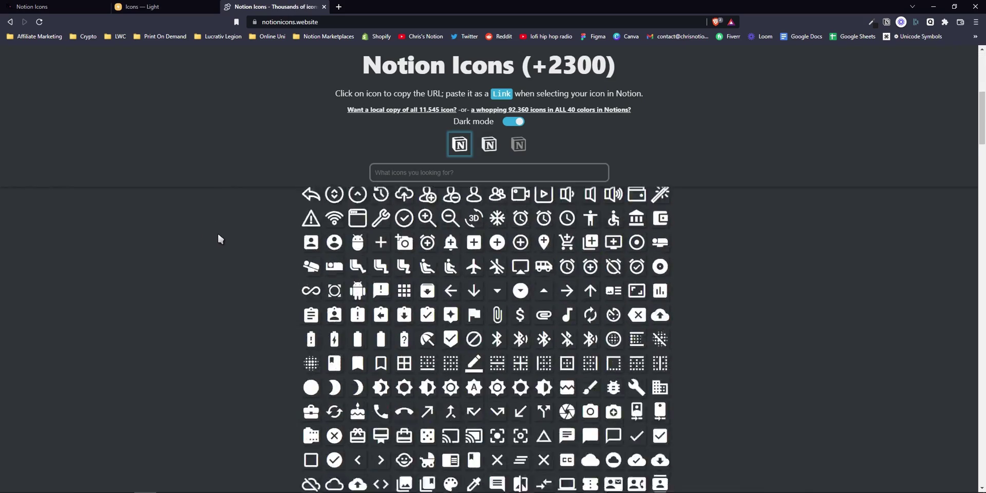
scroll(218, 235, down, 15)
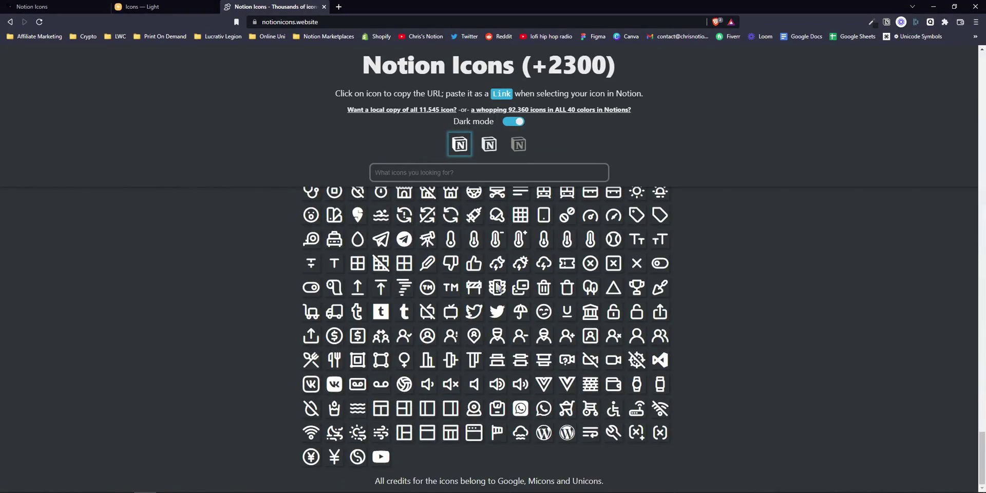
scroll(641, 284, up, 3)
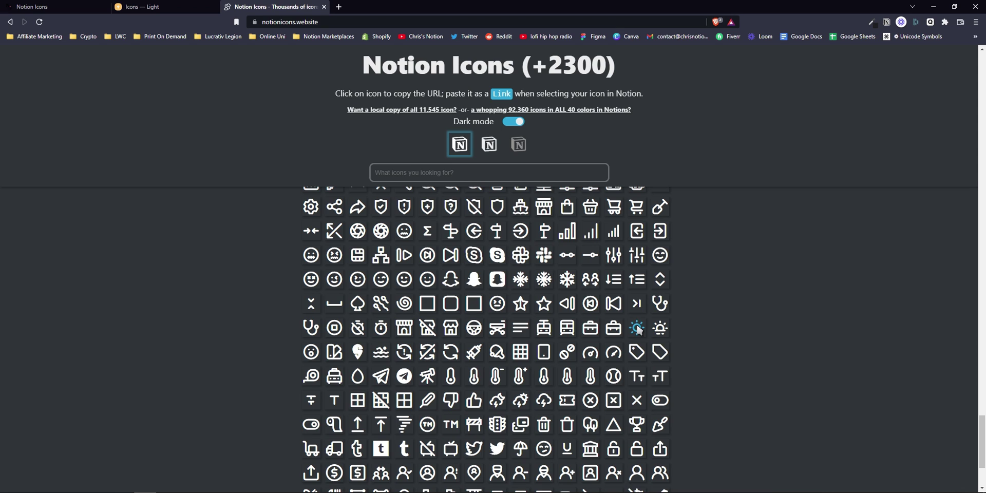
click(637, 327)
key(alt+Tab)
Set the page icon from the pasted sun icon link
click(110, 180)
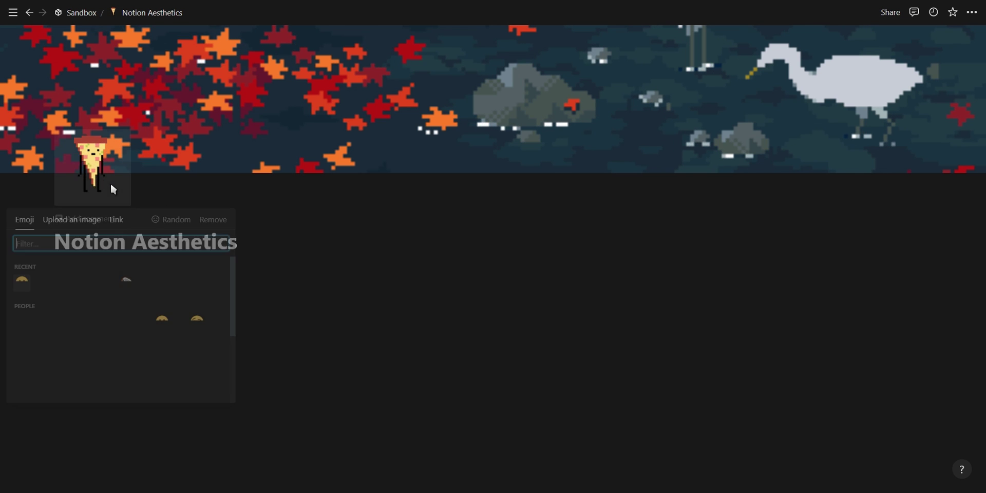
click(116, 223)
key(ctrl+v)
click(137, 271)
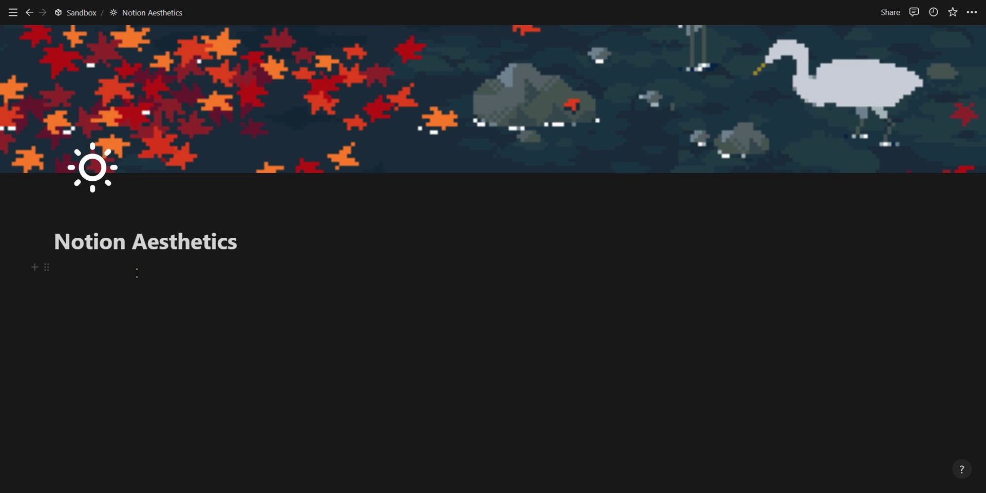
Replace the page icon with the uploaded ui-cloud-sun-rain image
click(92, 168)
click(72, 219)
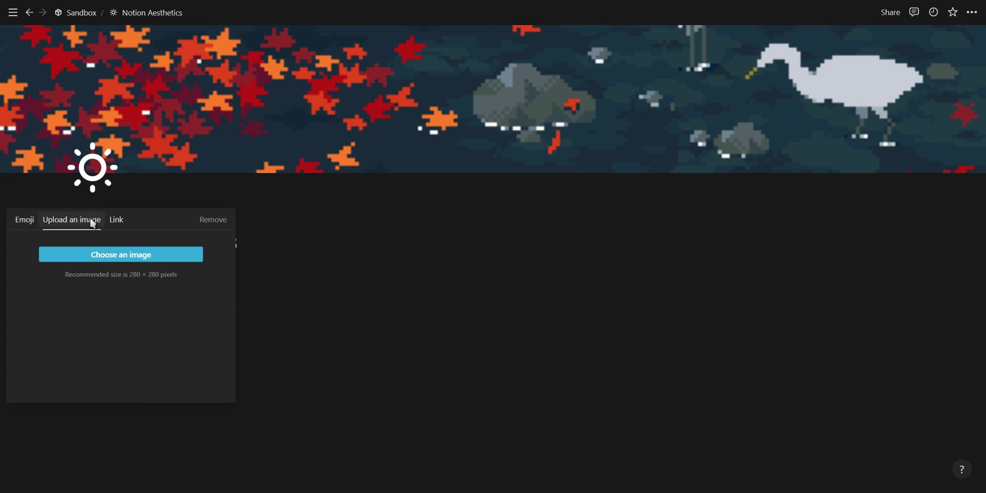
click(97, 259)
double_click(398, 172)
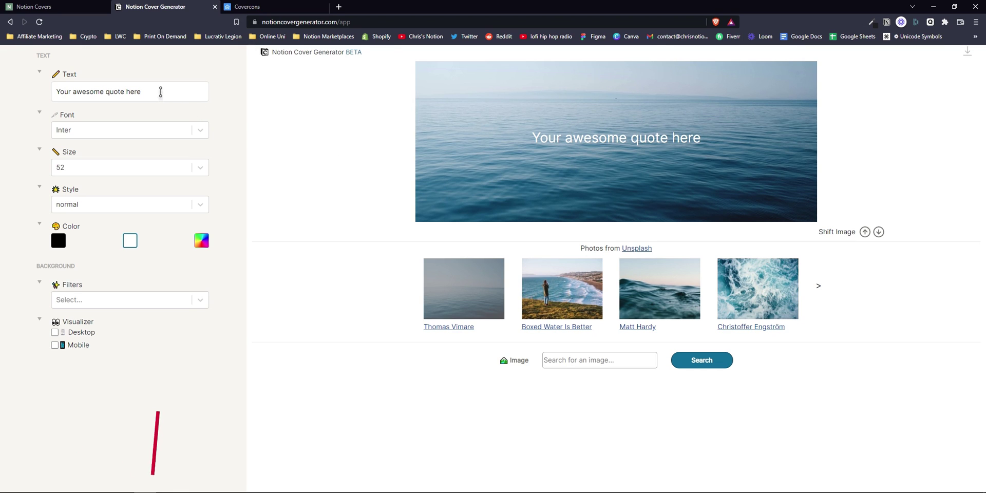
Replace the cover's placeholder text with 'subscribe' and use the green hills photo as background
drag(161, 92, 69, 95)
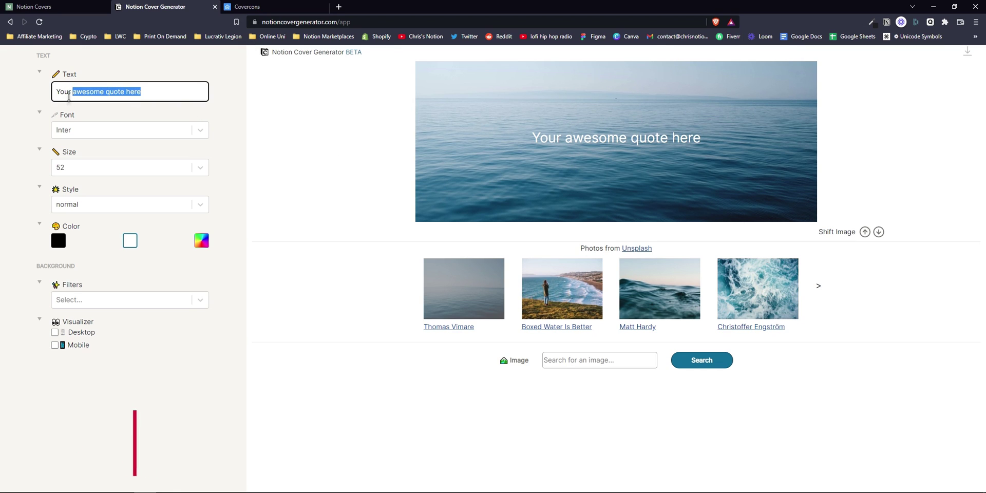
text(subscribe)
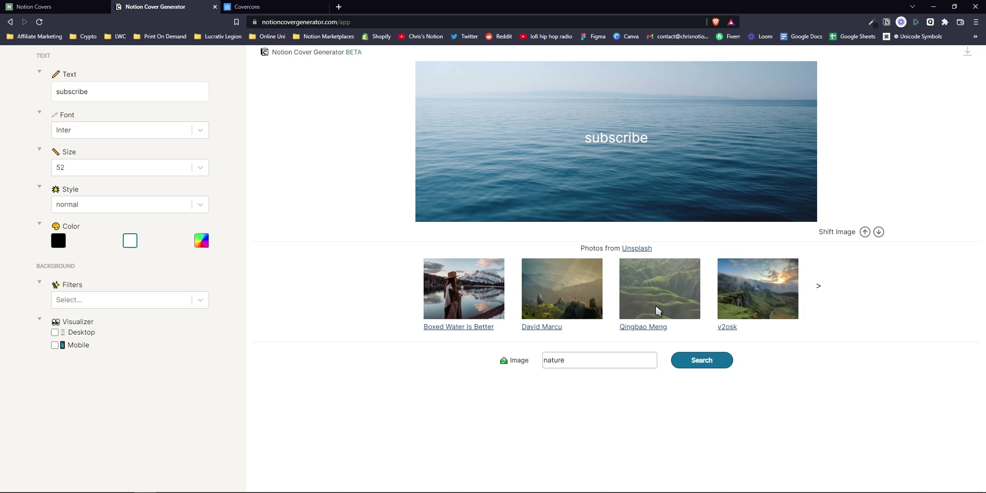
click(631, 315)
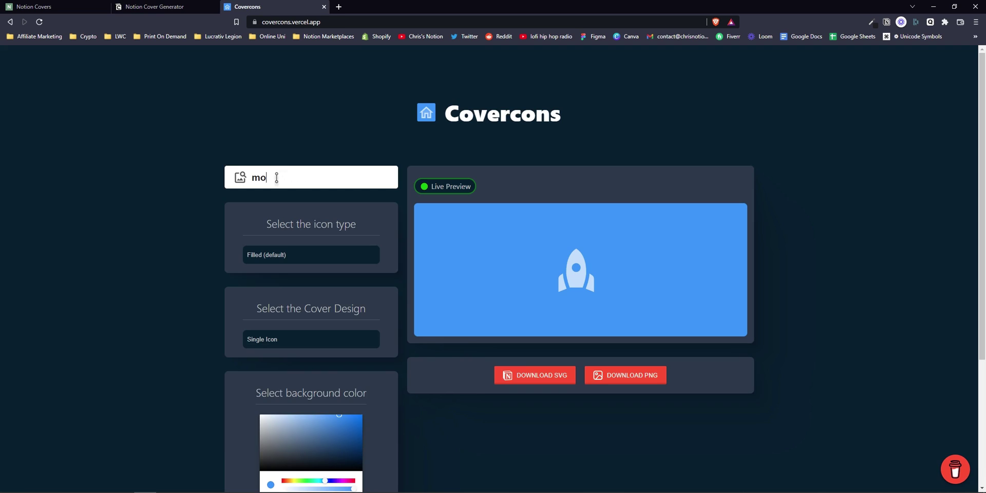
Choose the dollar-sign icon from the money results and set the background to #C470E9
text(y)
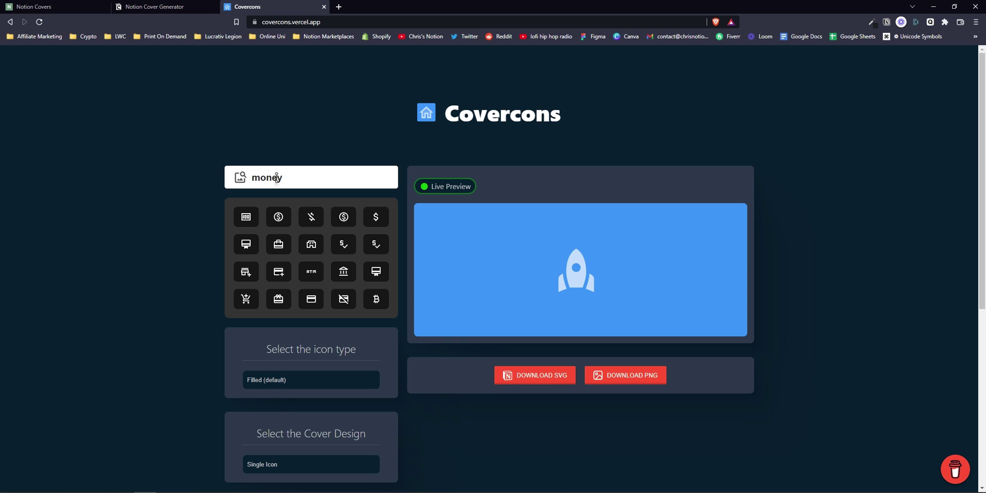
click(368, 220)
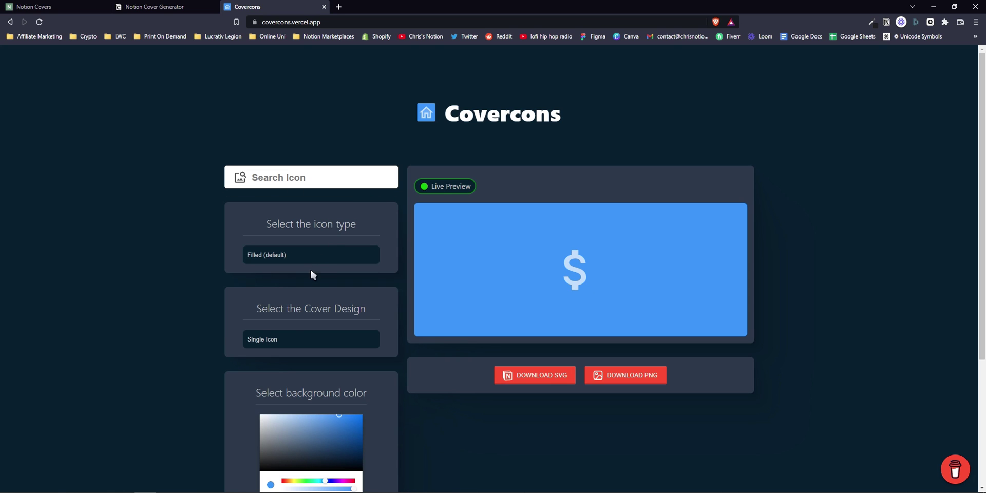
scroll(310, 380, down, 3)
drag(346, 343, 339, 340)
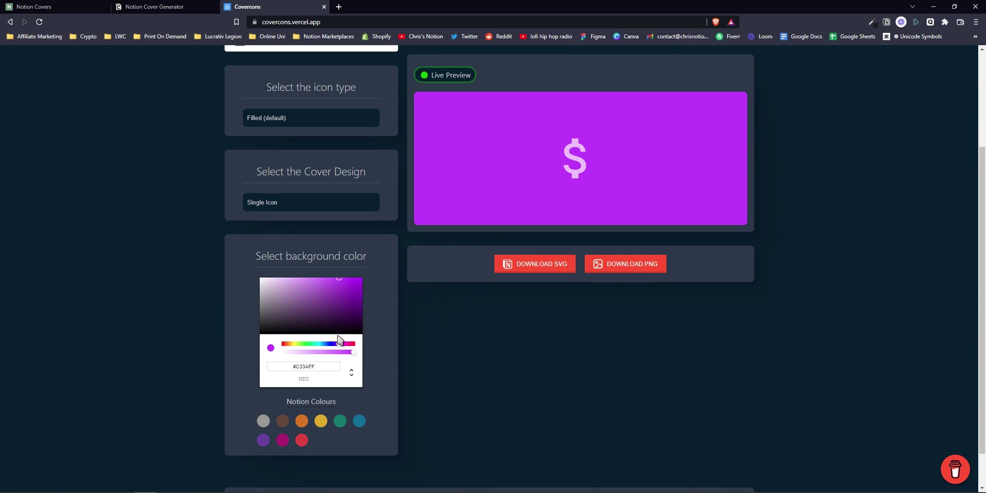
drag(318, 298, 312, 282)
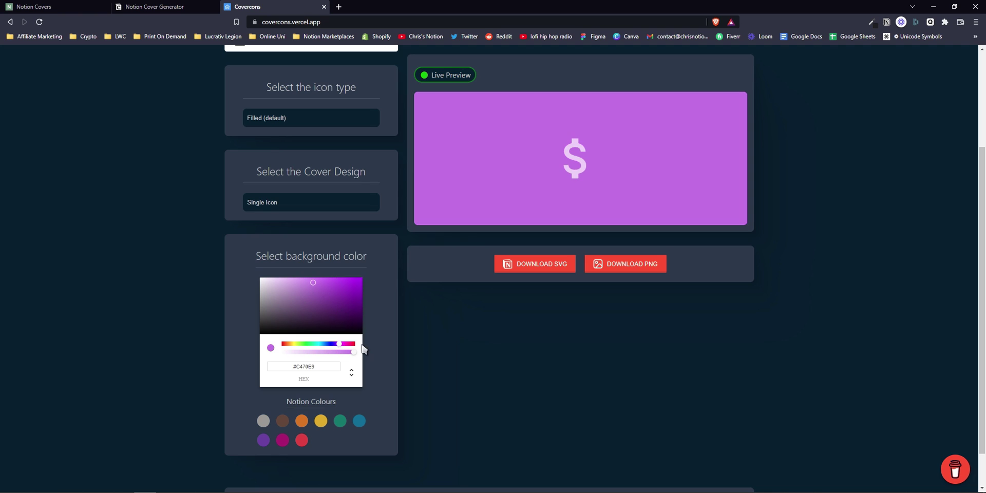
Scroll through the Notion Covers page
key(ctrl+1)
scroll(427, 266, down, 10)
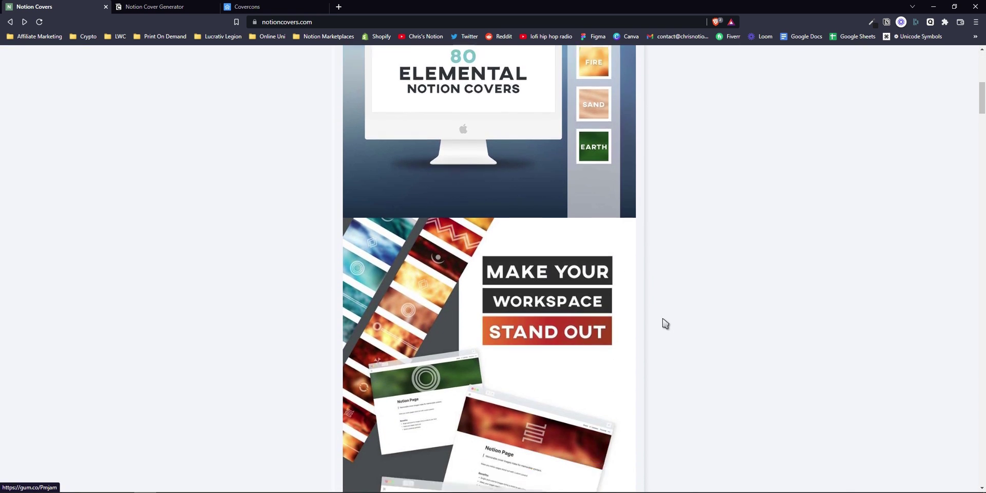
scroll(665, 324, down, 10)
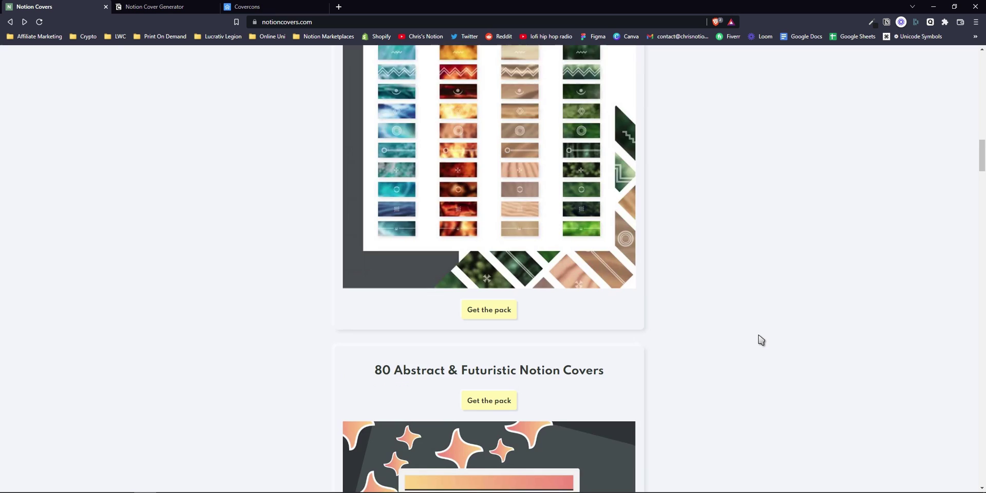
scroll(761, 340, down, 15)
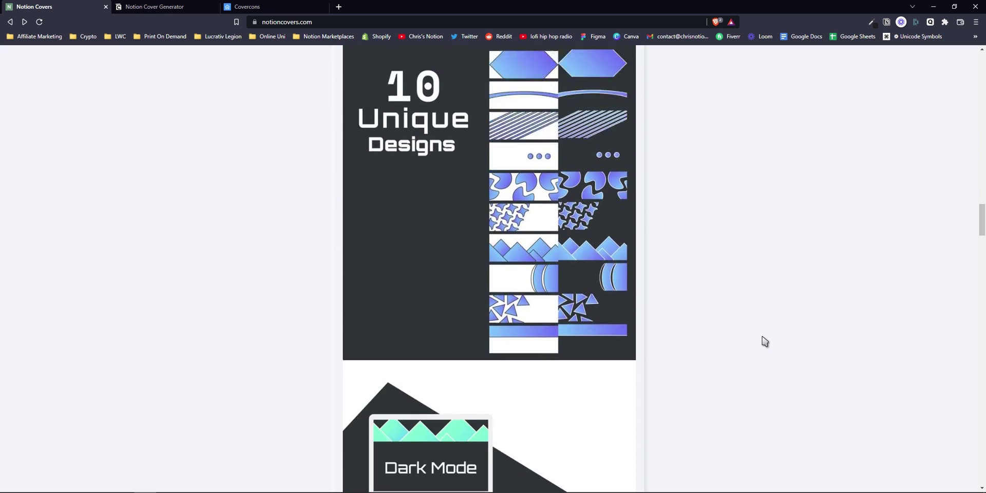
scroll(764, 341, down, 8)
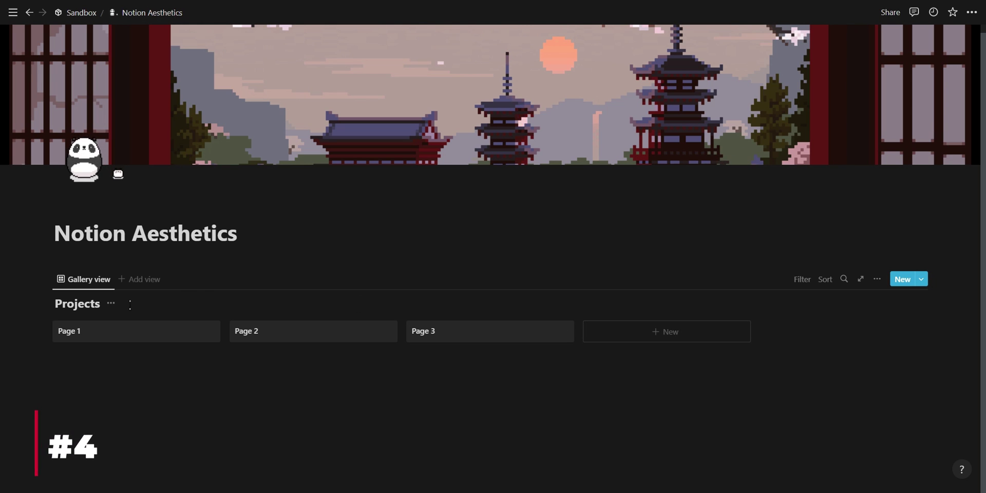
Hide the Projects database title and rename the gallery view to 'P R O J E C T S'
click(109, 303)
click(101, 357)
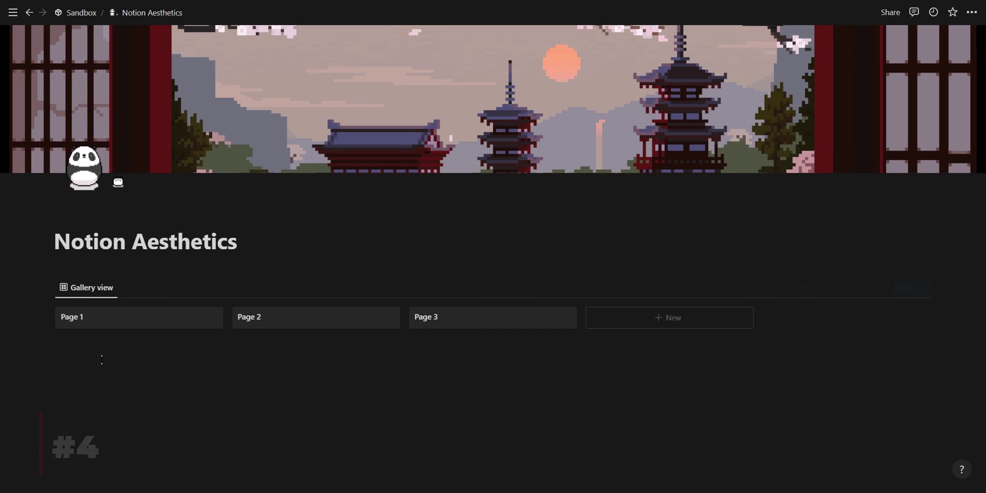
click(75, 297)
click(85, 310)
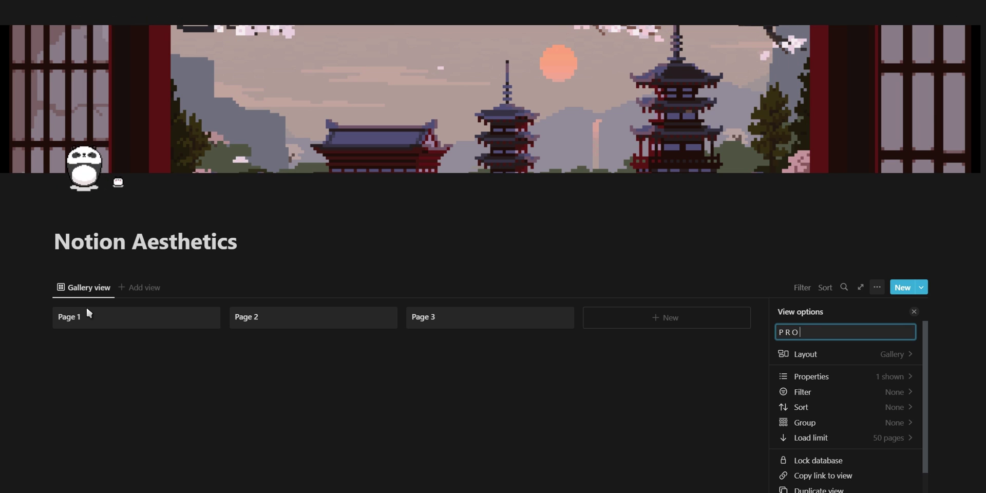
text(P R O J E C T S)
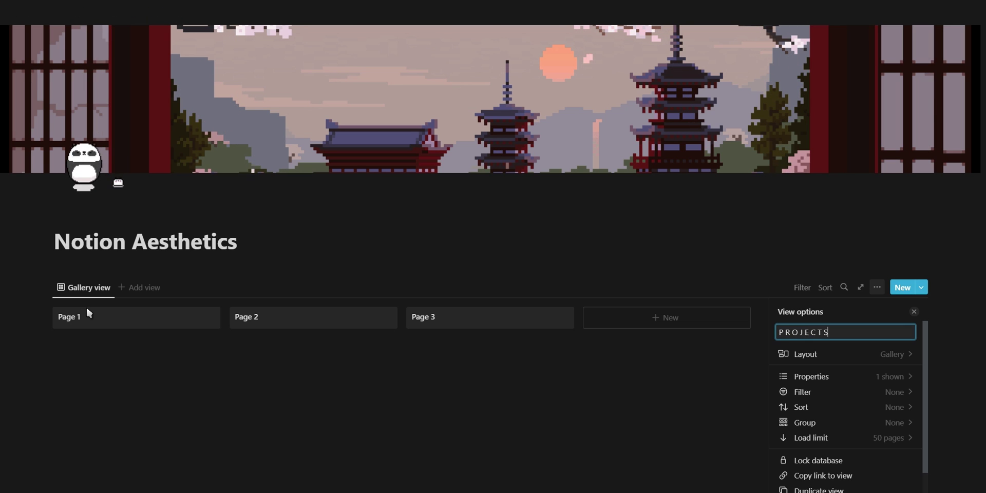
click(914, 312)
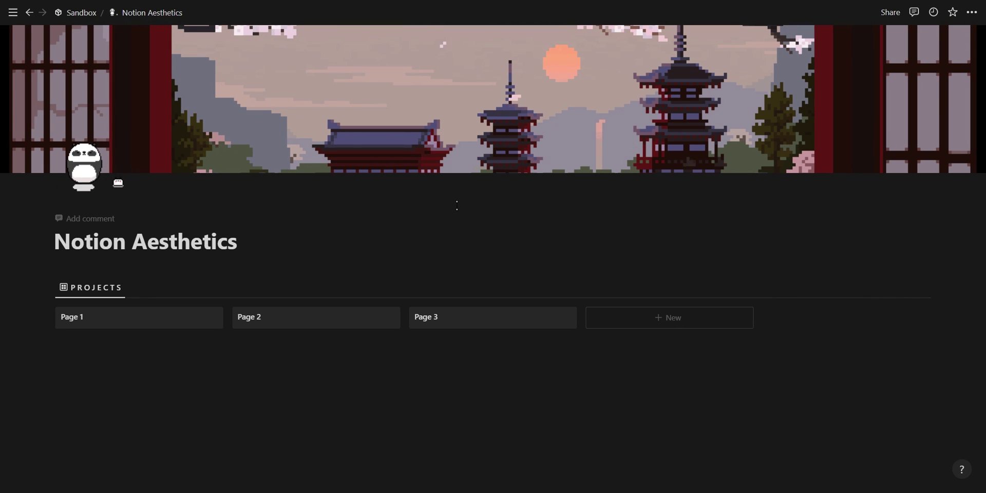
Add a default-background callout headed 'P R O J E C T S' below the title
key(Return)
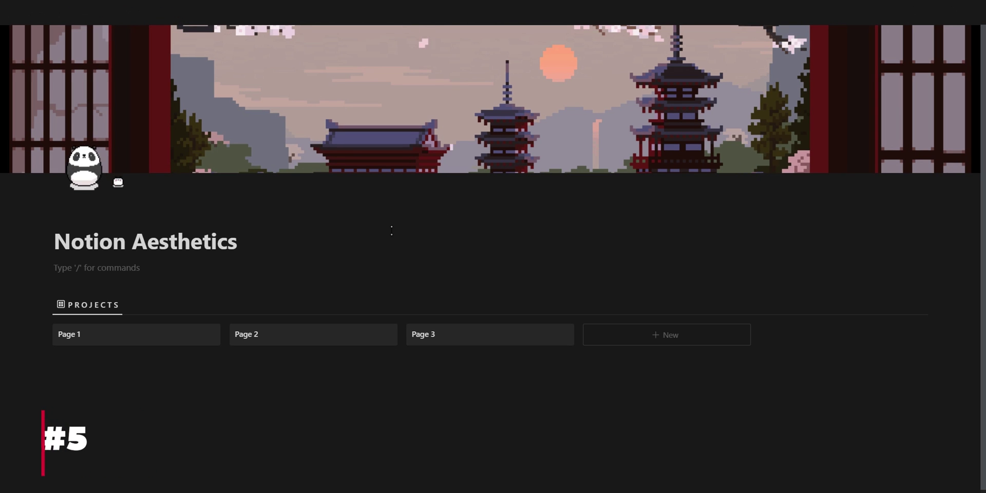
text(/cal)
key(Return)
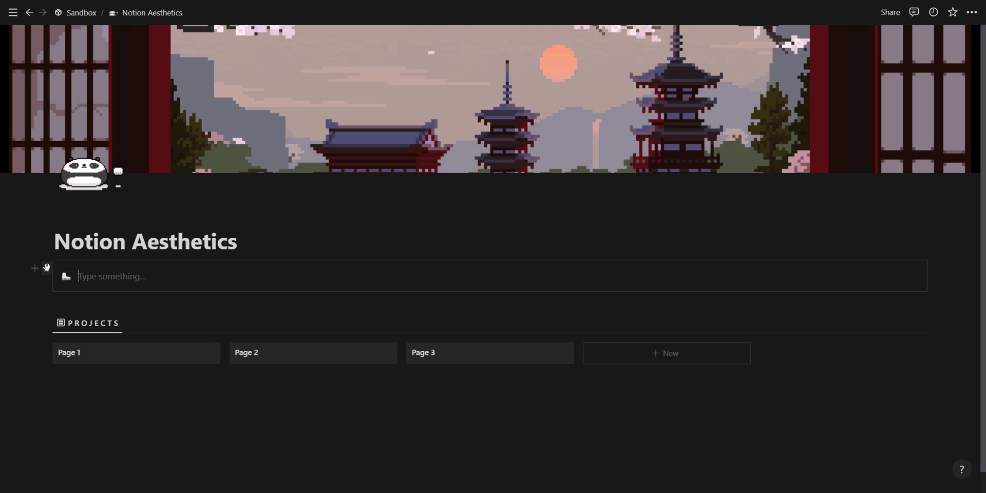
click(46, 268)
mouse_move(124, 333)
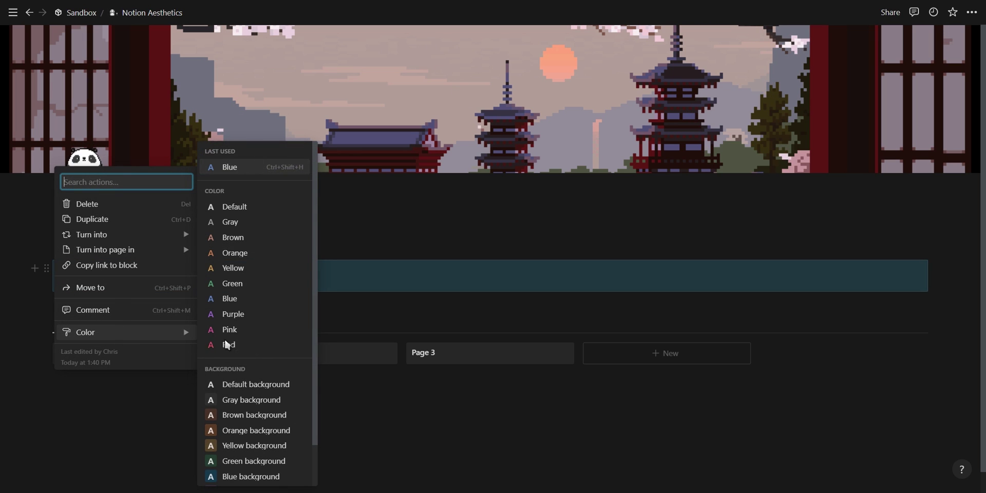
click(248, 384)
click(234, 278)
text(P R O J E C T S)
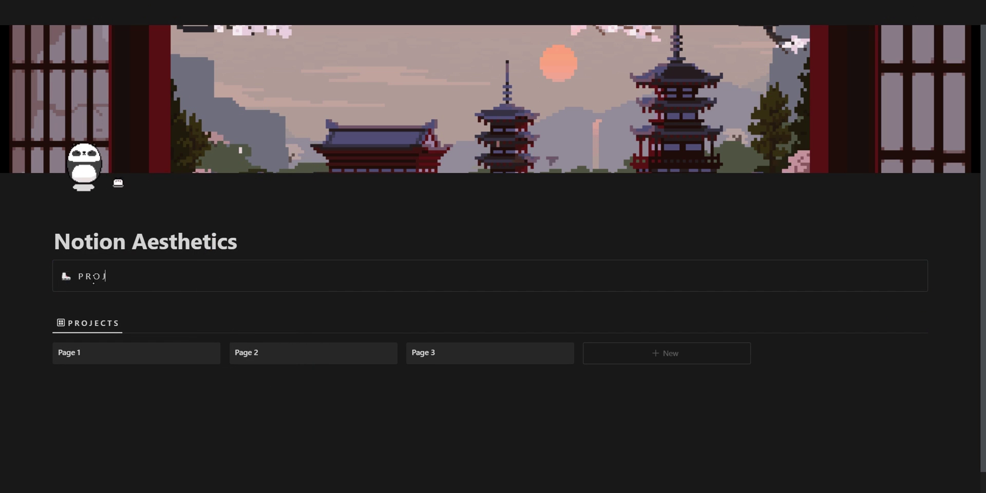
Clear the gallery view's name and move the Projects gallery inside the callout
click(93, 323)
key(BackSpace)
click(911, 324)
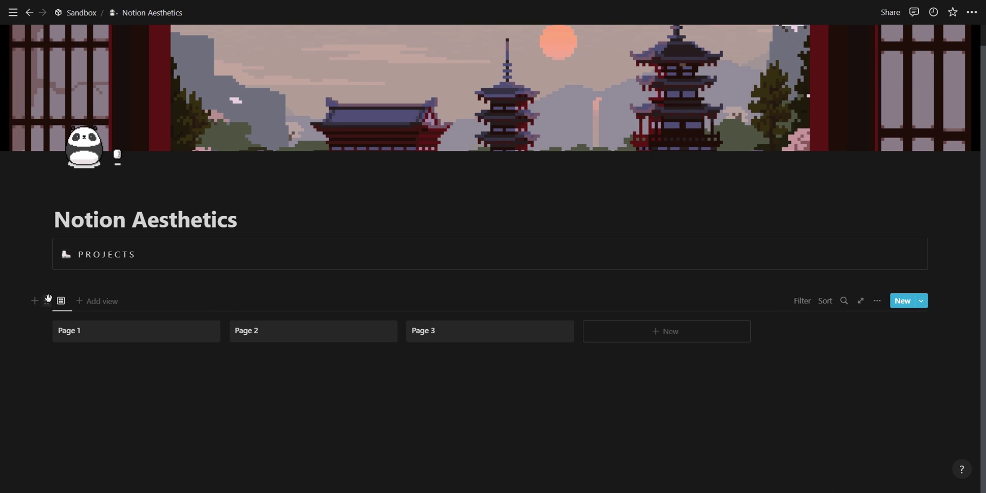
drag(45, 301, 70, 280)
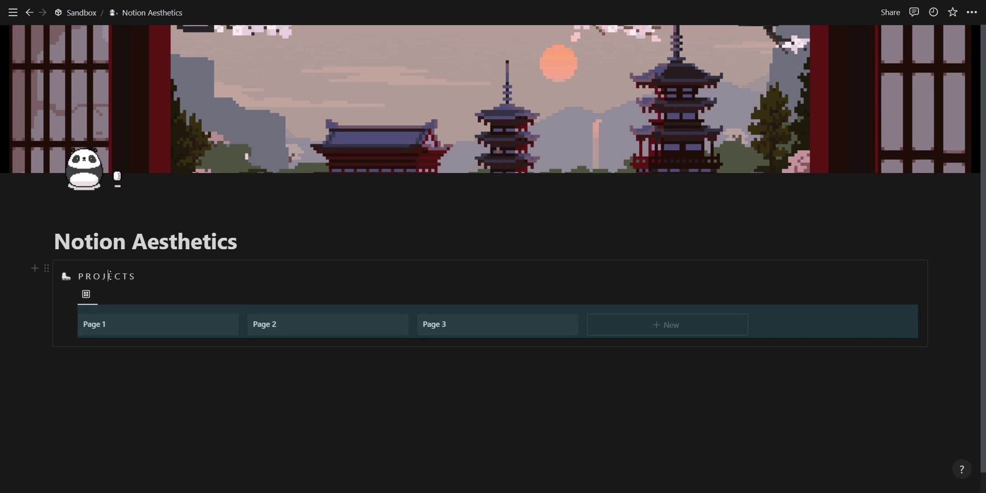
Give the PROJECTS callout an uploaded image icon
click(69, 278)
click(75, 297)
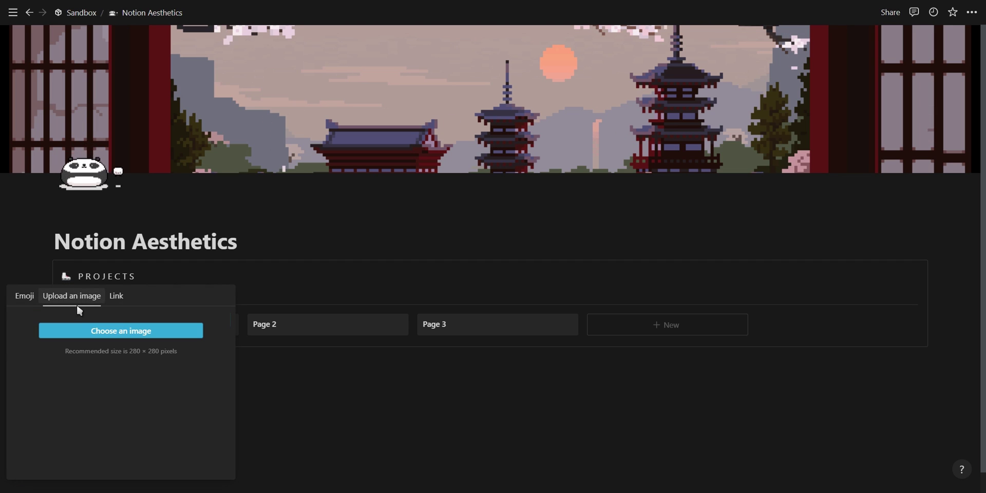
click(86, 332)
double_click(408, 67)
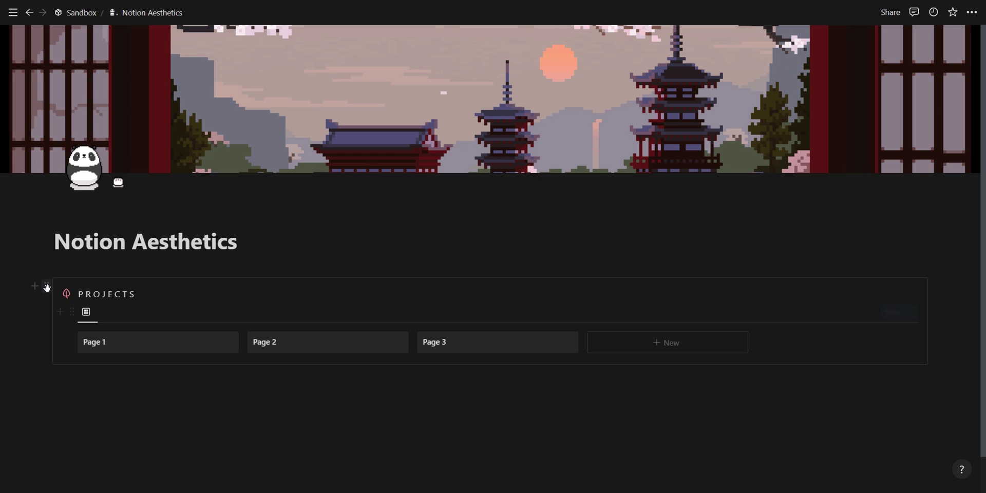
drag(46, 288, 131, 411)
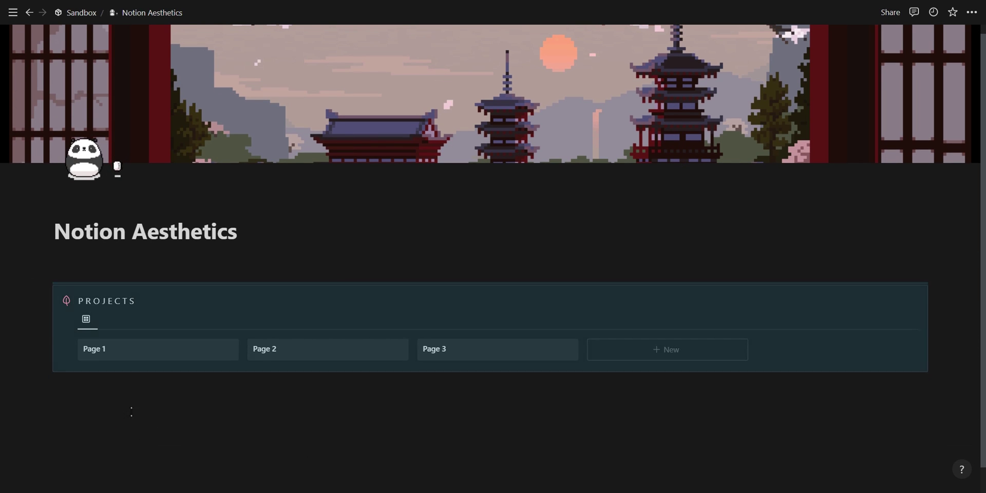
click(132, 411)
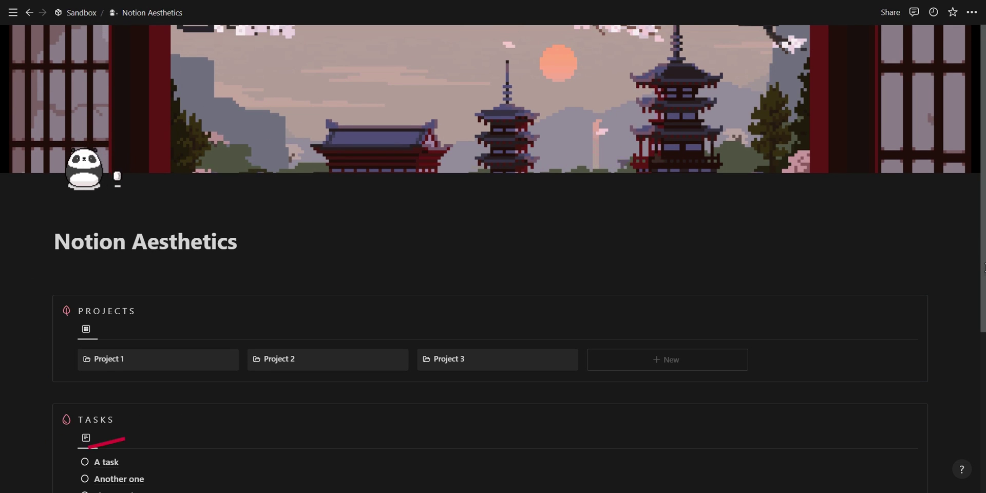
Group the Tasks list by Projects, hide empty groups, and show the Checked property
scroll(780, 262, down, 4)
click(866, 256)
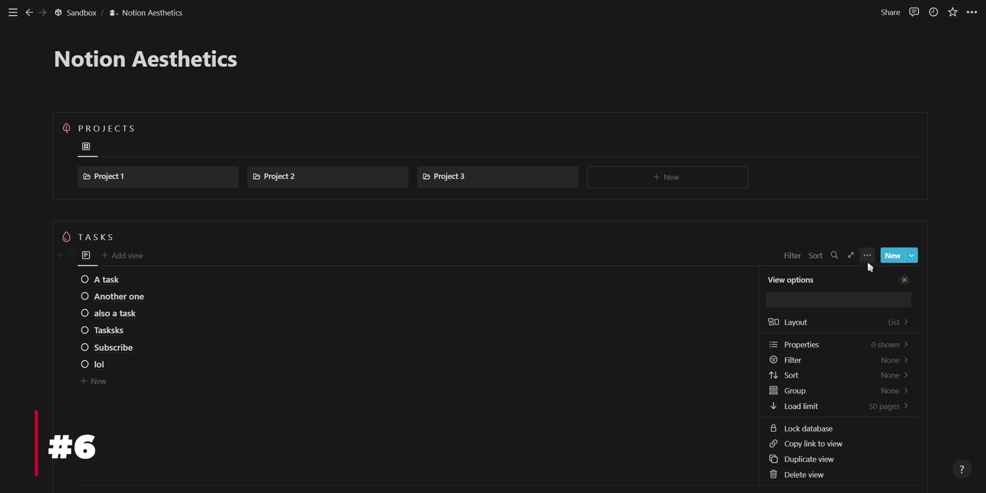
click(816, 389)
click(810, 376)
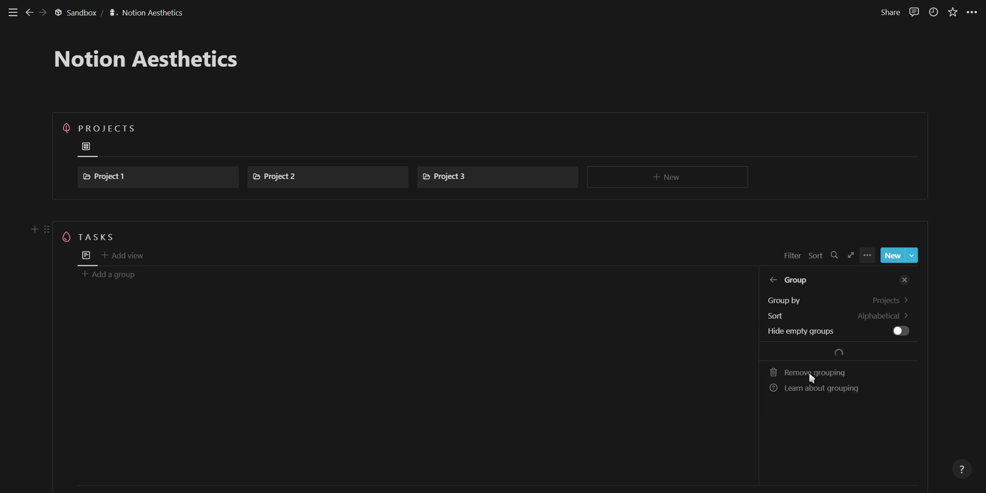
click(816, 333)
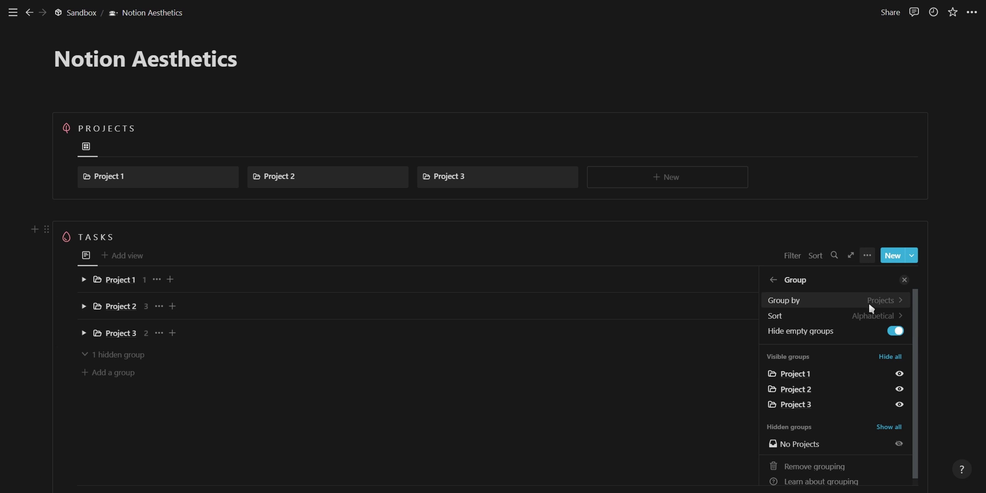
click(772, 280)
click(791, 346)
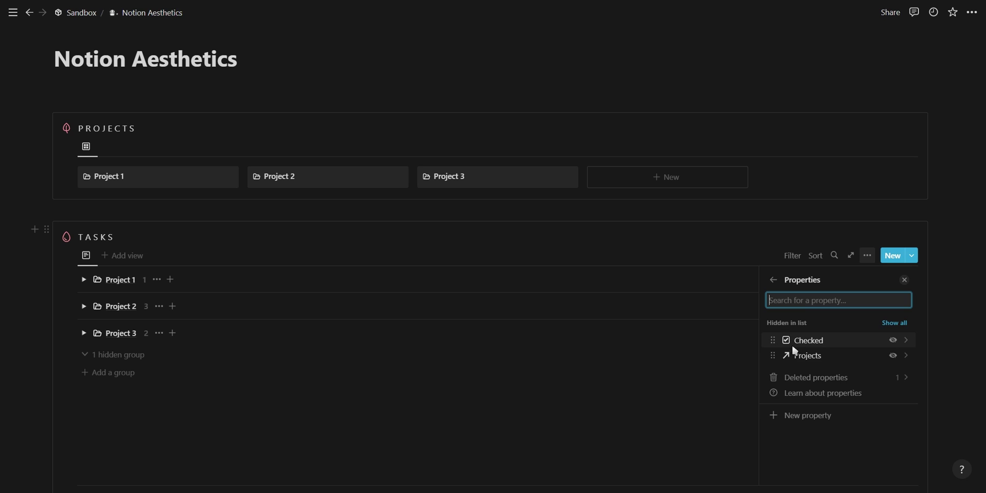
click(893, 341)
click(906, 279)
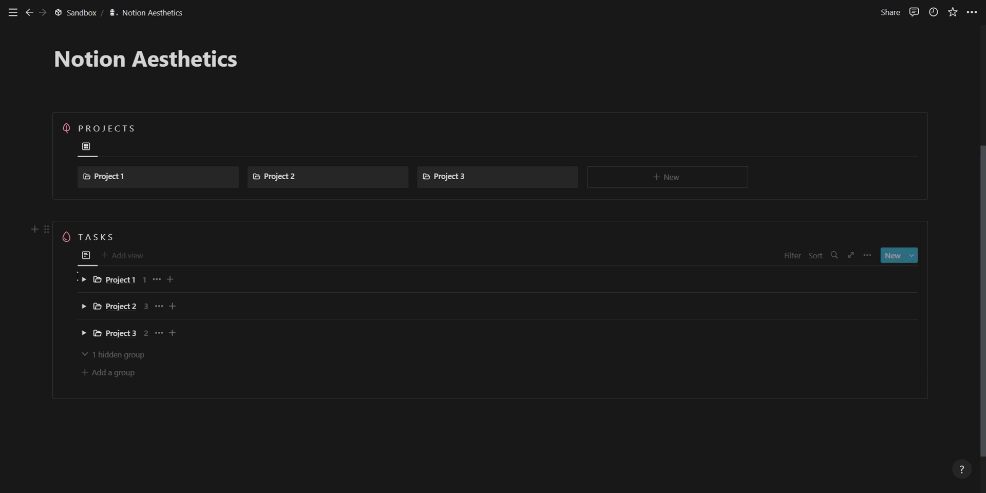
Tick off Subscribe, A task, Another one and also a task as done
click(83, 279)
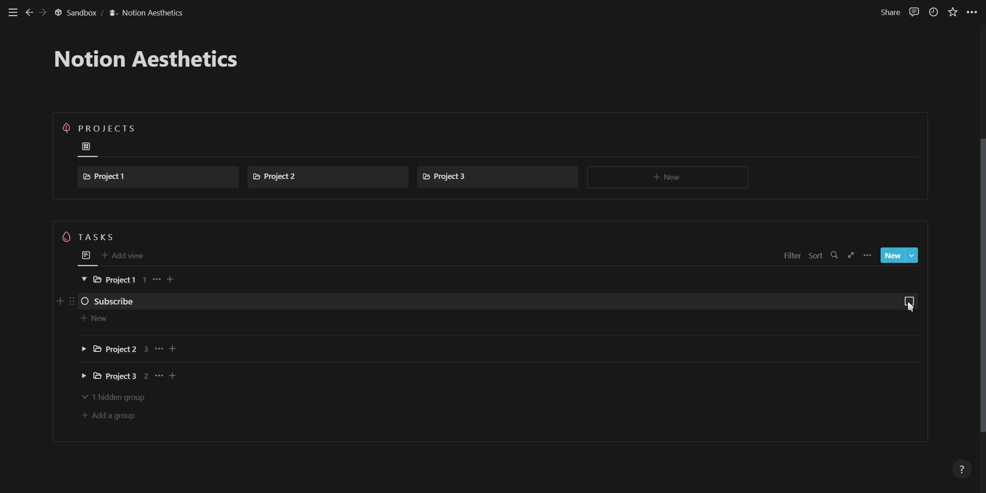
click(909, 302)
click(83, 280)
click(83, 306)
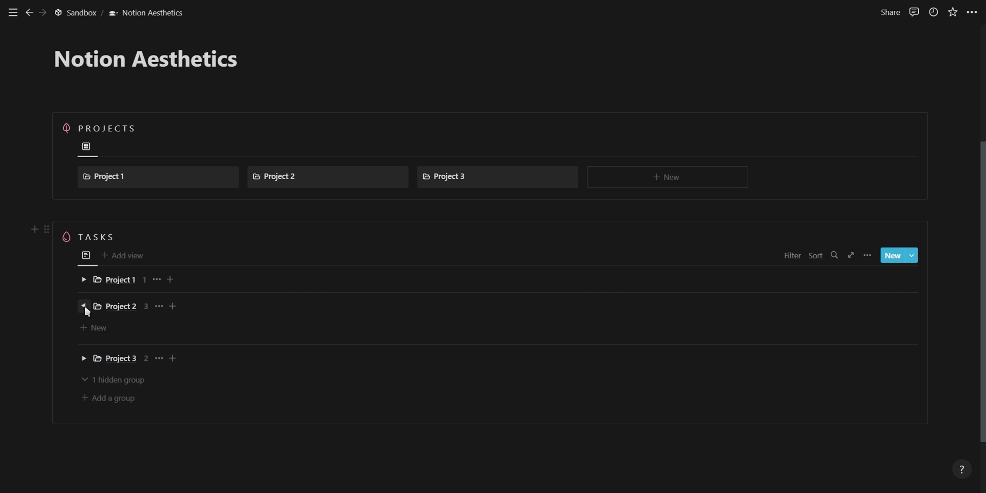
click(909, 345)
click(909, 327)
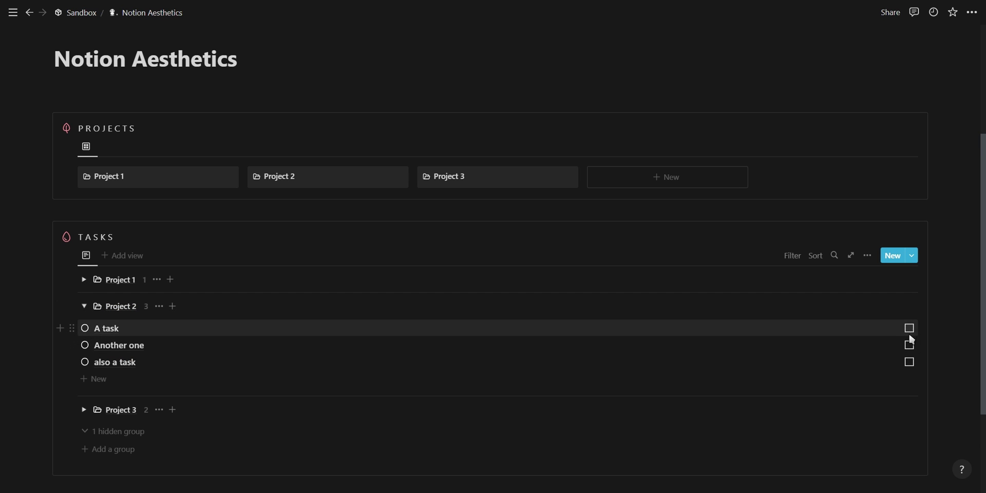
click(908, 362)
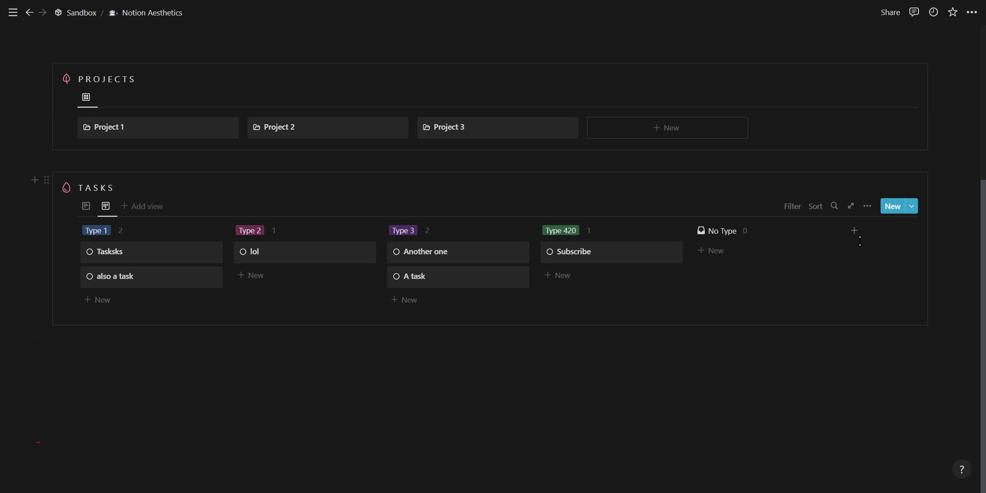
Turn on colored board columns and make the Type 420 column green
click(867, 206)
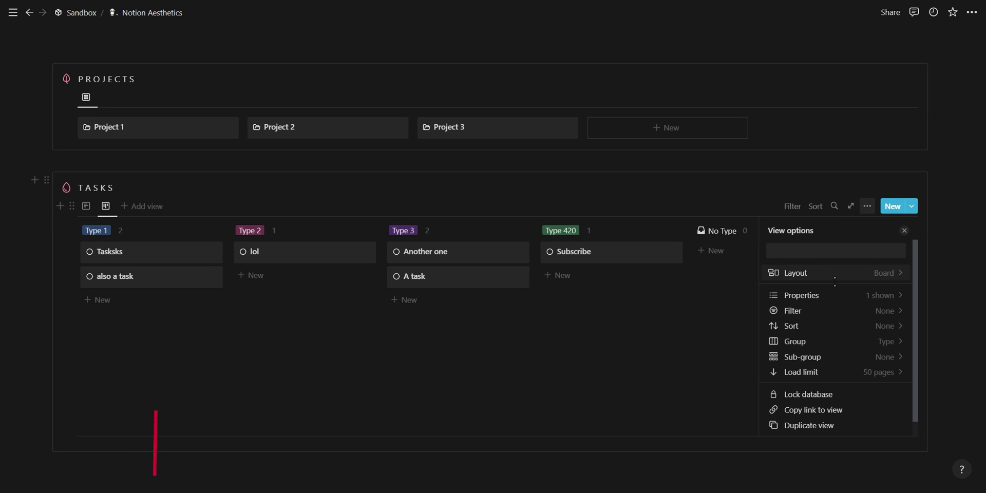
click(801, 272)
click(833, 414)
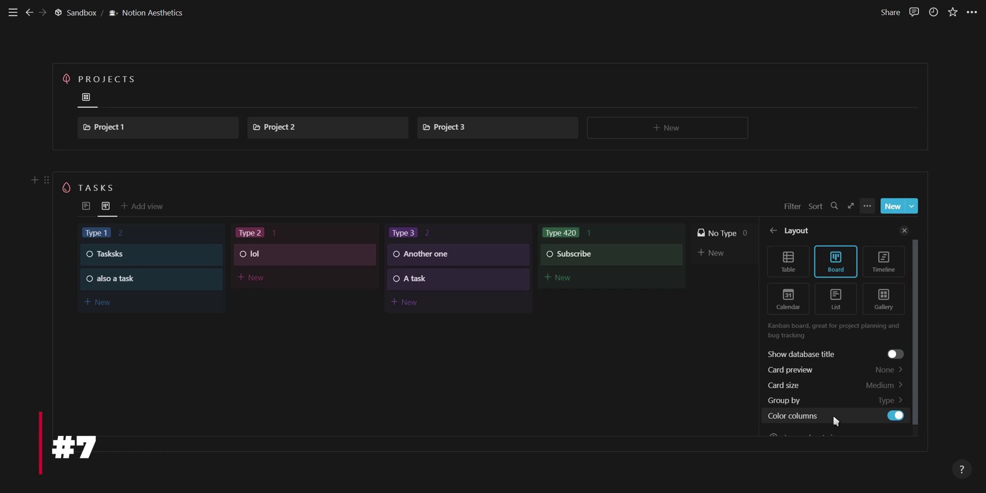
click(905, 231)
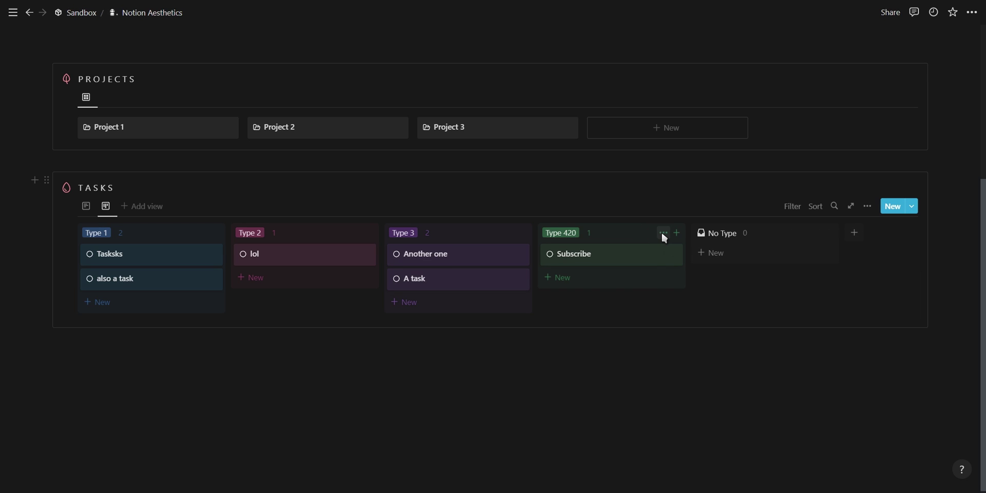
click(662, 233)
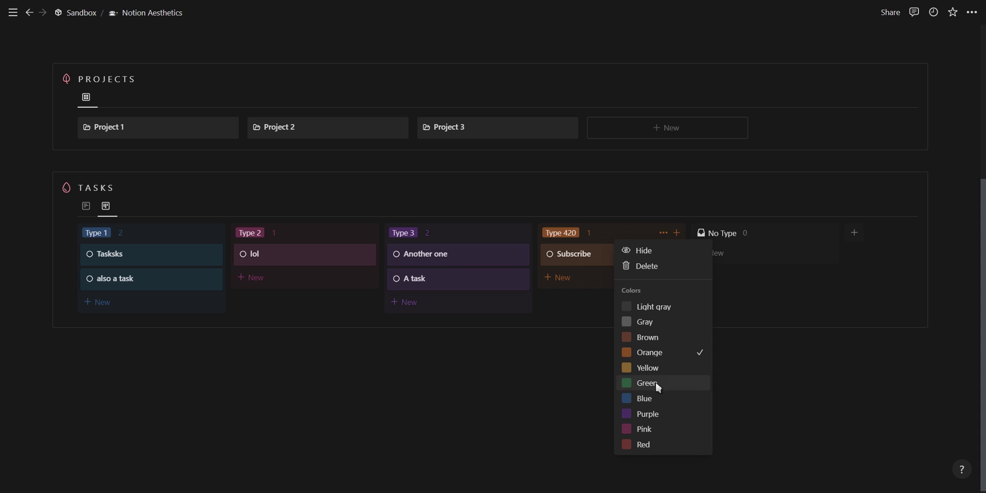
click(553, 388)
Place the TASKS callout beside PROJECTS as a second column
scroll(587, 387, up, 5)
scroll(587, 387, down, 4)
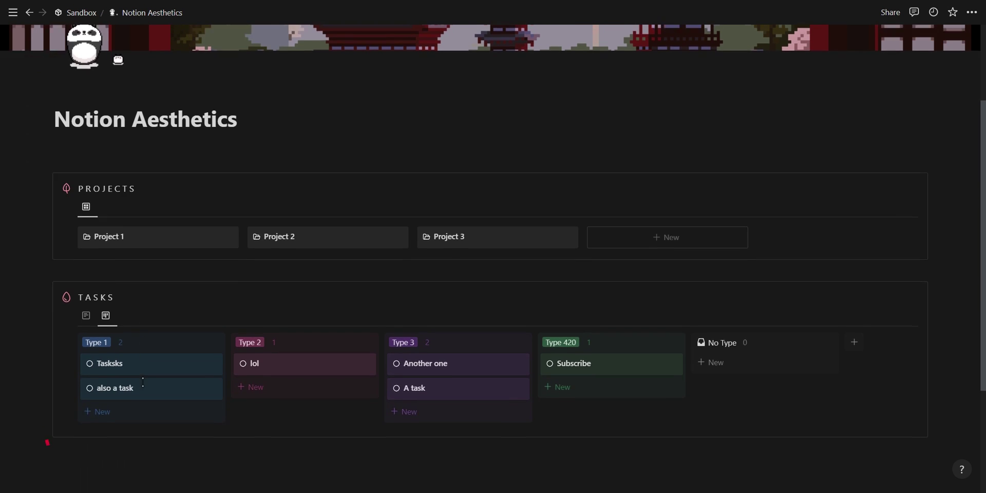
drag(47, 231, 15, 160)
Remove the leftover empty line and reposition the Projects gallery and Tasks board
key(Return)
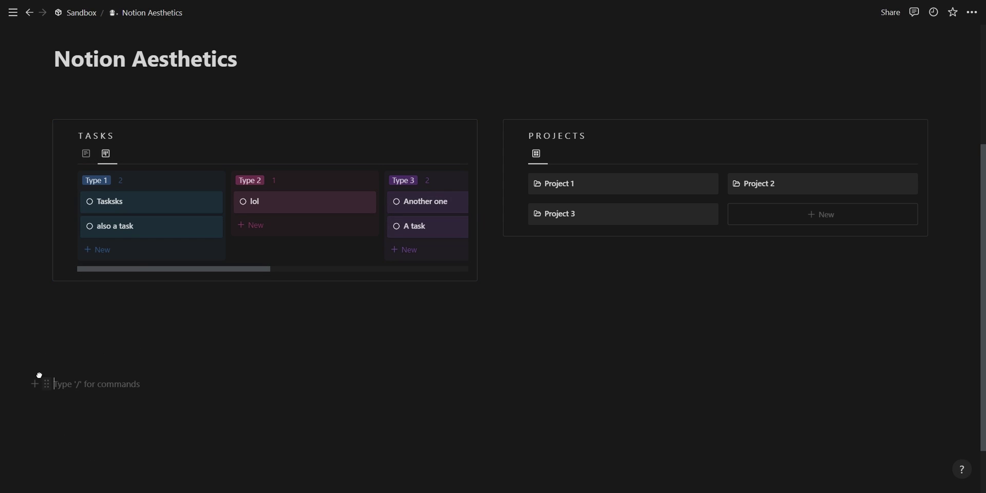
drag(39, 375, 28, 361)
drag(670, 457, 312, 398)
drag(524, 155, 517, 362)
drag(72, 154, 139, 382)
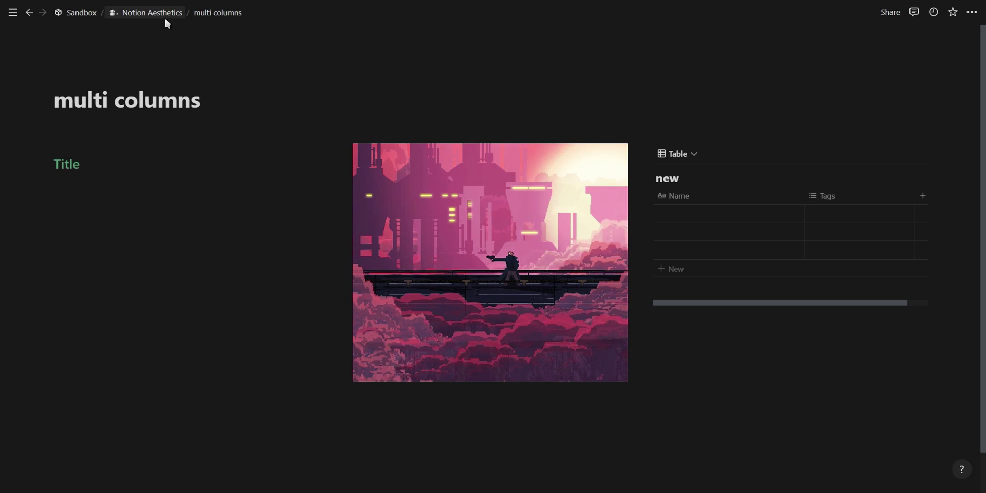
Return to the Notion Aesthetics page and scroll down to the multi columns block
click(164, 11)
scroll(327, 178, down, 1)
scroll(327, 179, down, 4)
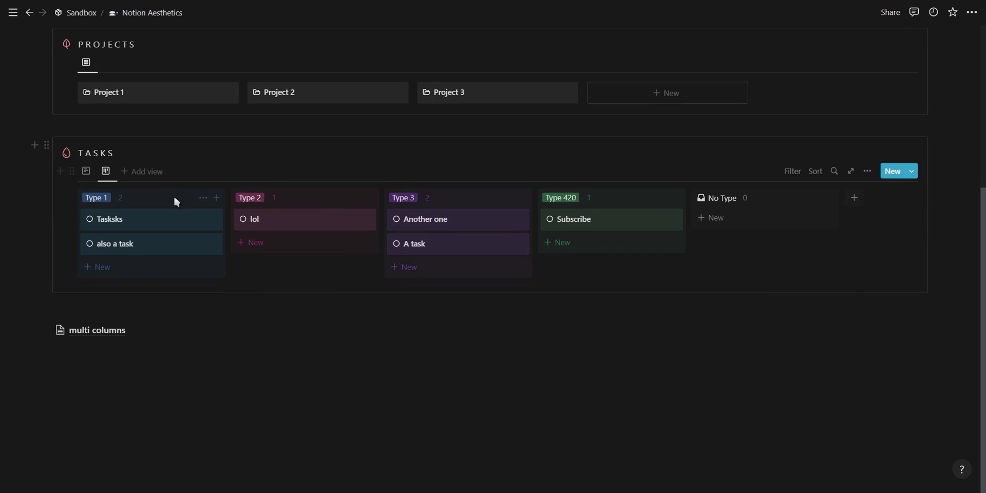
drag(47, 331, 607, 322)
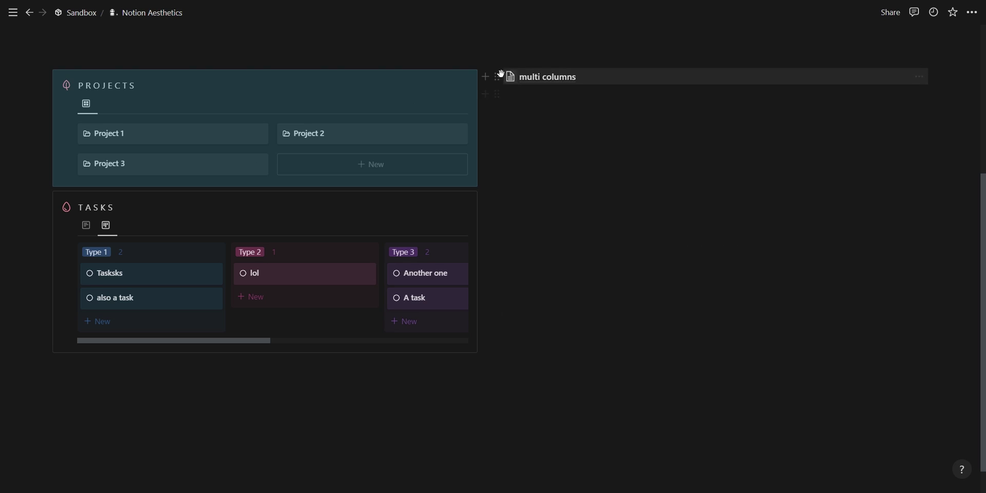
Turn the multi columns block into text, paste the pixel-art image beside Title, and widen its column
click(497, 72)
mouse_move(466, 76)
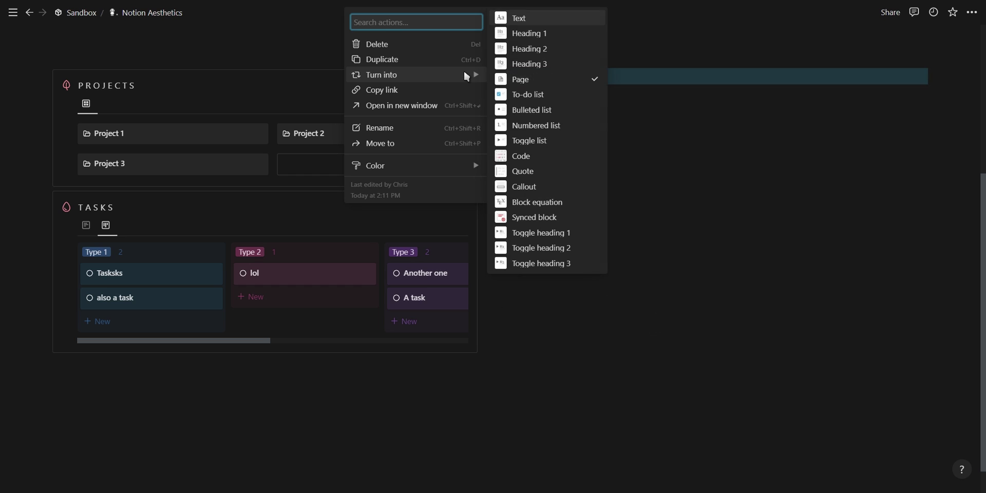
click(536, 18)
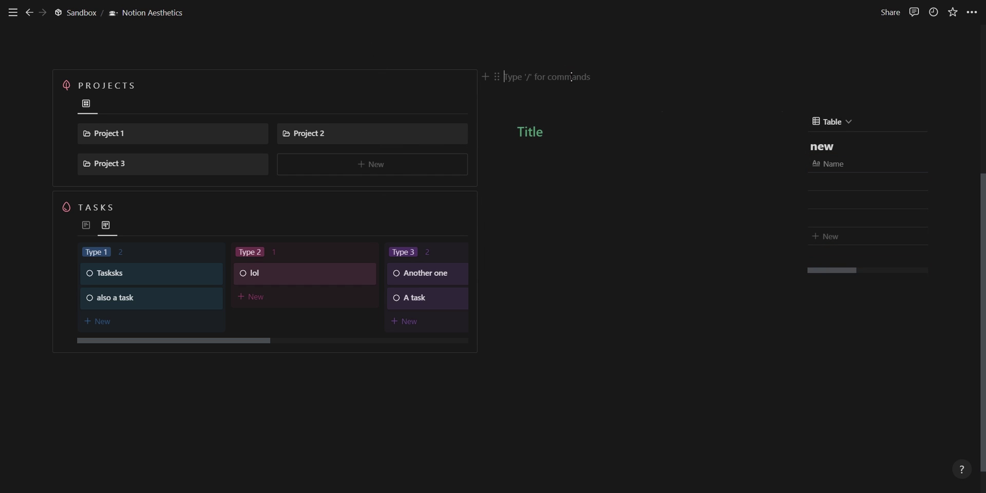
key(ctrl+v)
drag(638, 175, 557, 189)
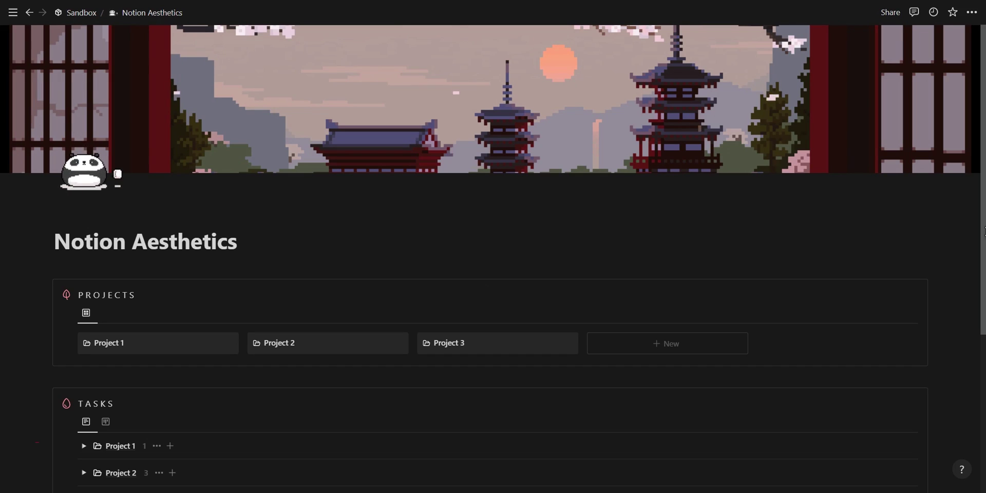
Expand the Project 1 task group and open the Subscribe task
scroll(493, 247, down, 5)
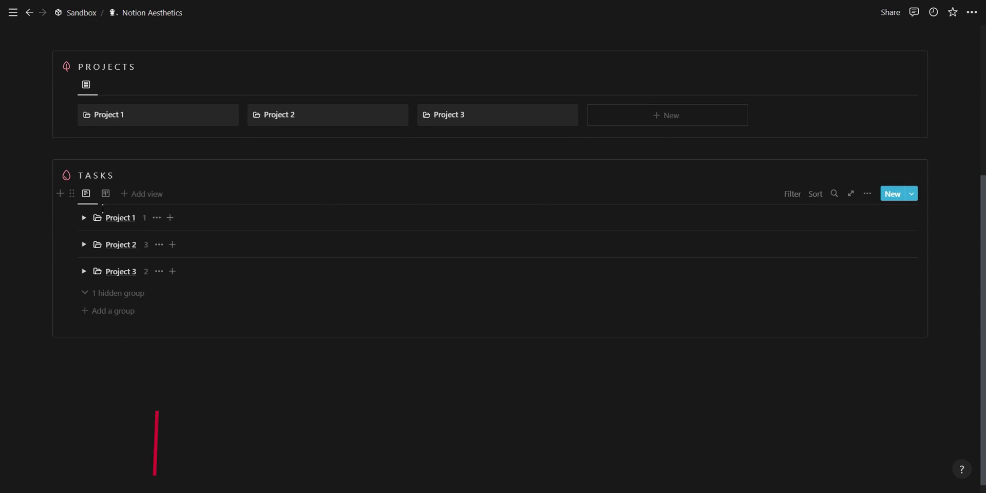
click(84, 217)
click(153, 242)
Create a 'new task' Tasks template with a white circle icon set from an image link
click(489, 370)
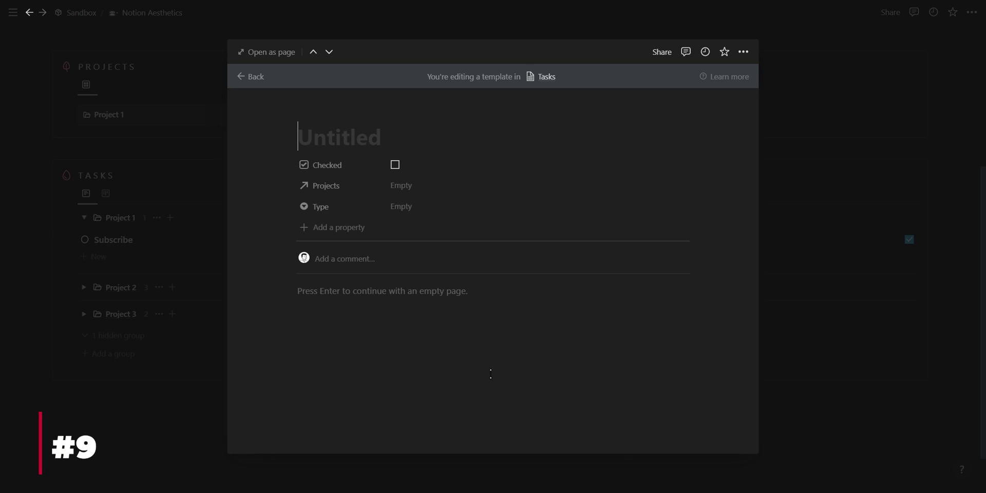
click(319, 114)
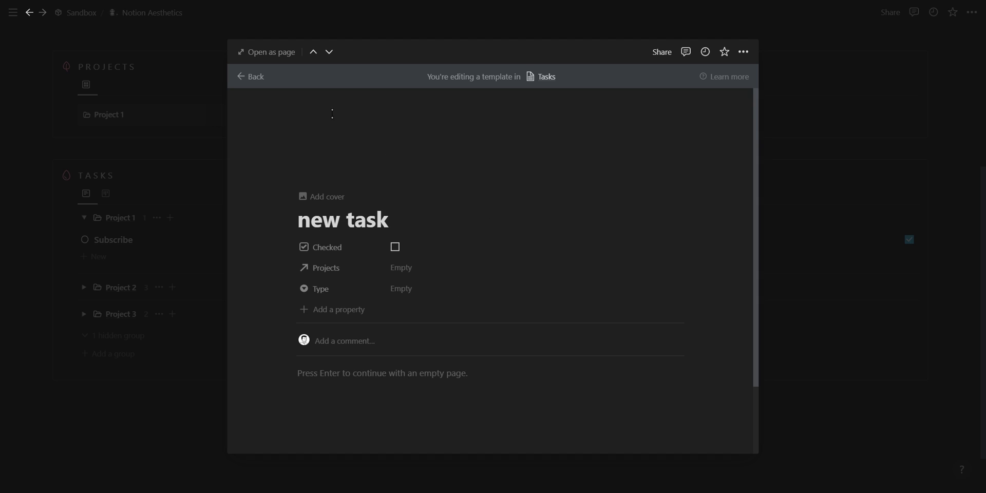
click(323, 170)
click(316, 198)
key(ctrl+v)
click(326, 247)
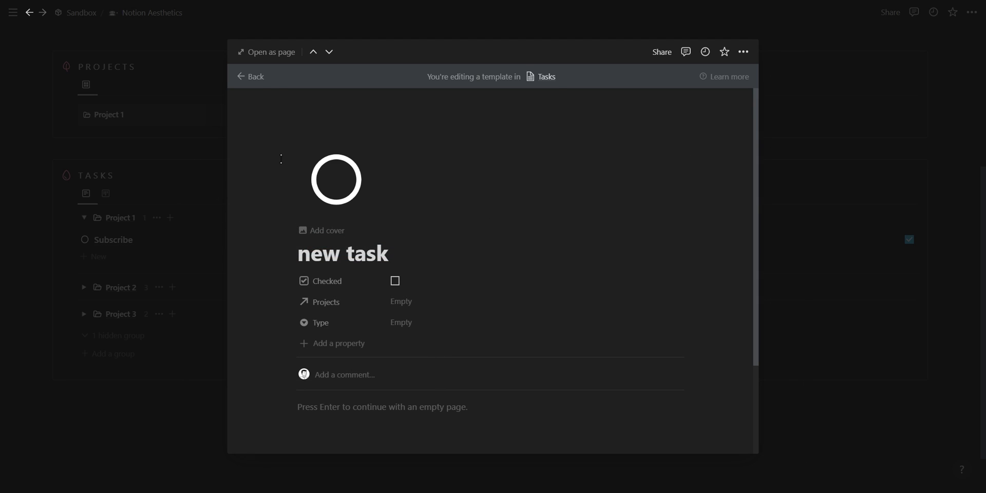
click(257, 81)
Close the preview, collapse Project 1, and glance at A task in Project 2
click(139, 237)
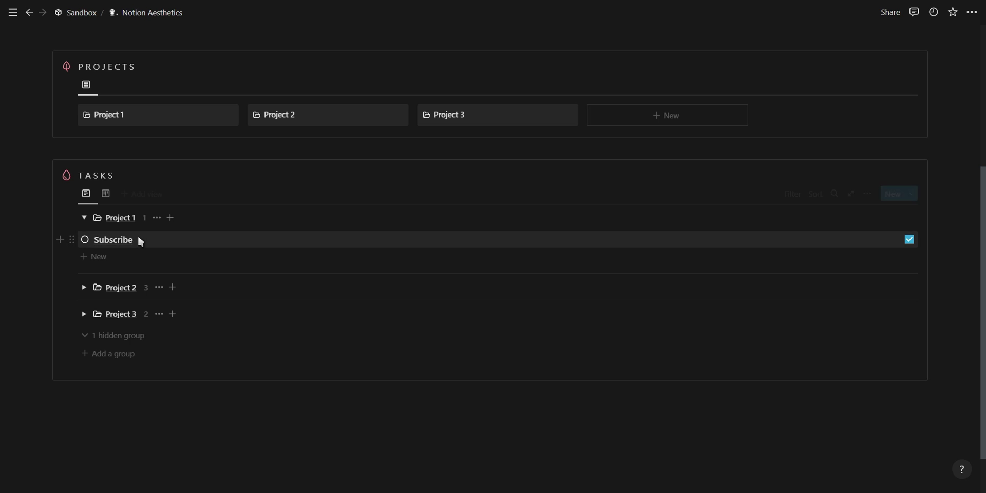
click(84, 217)
click(82, 245)
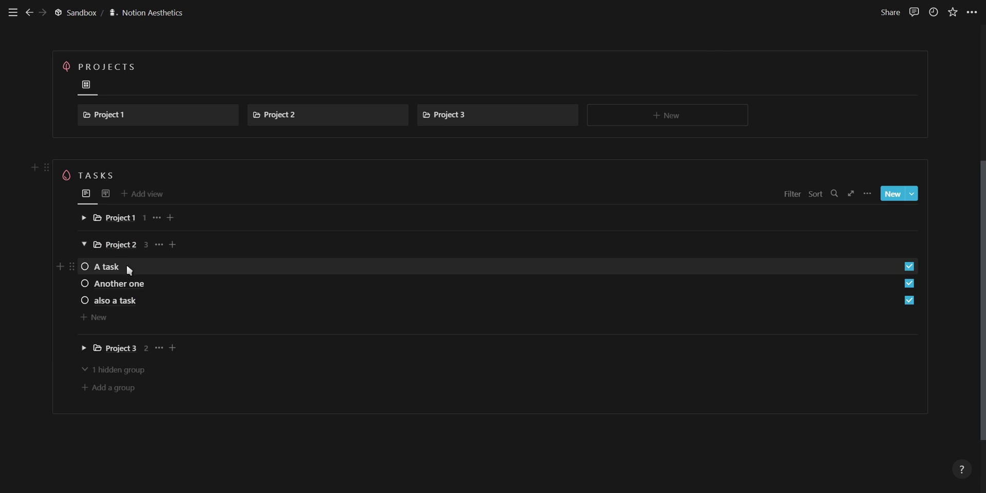
click(128, 268)
key(Escape)
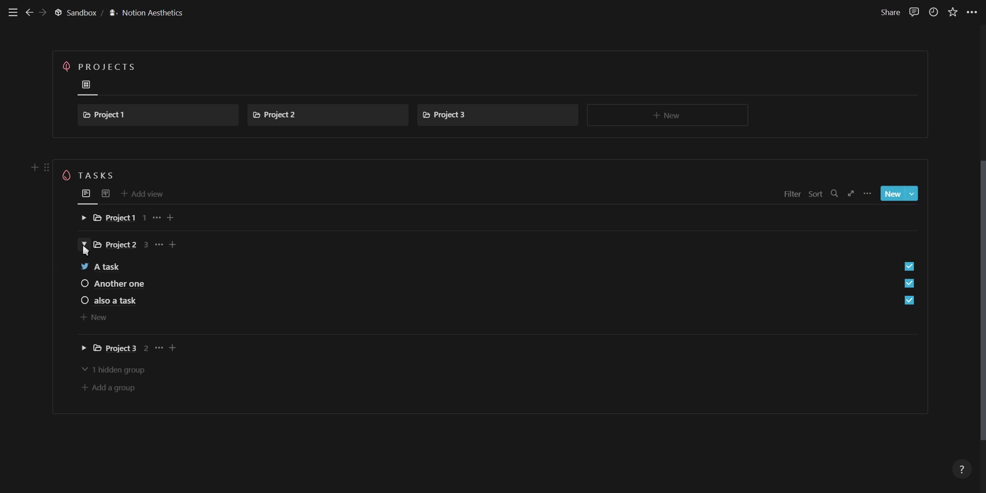
click(84, 245)
Copy the Tasks database link and paste it as a linked view into the 'new project' template
click(70, 194)
click(103, 139)
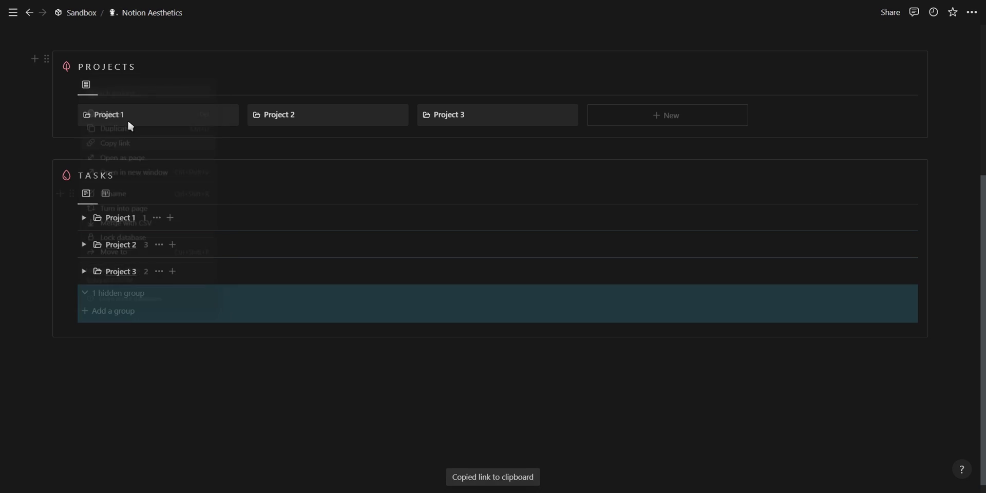
click(128, 119)
click(701, 396)
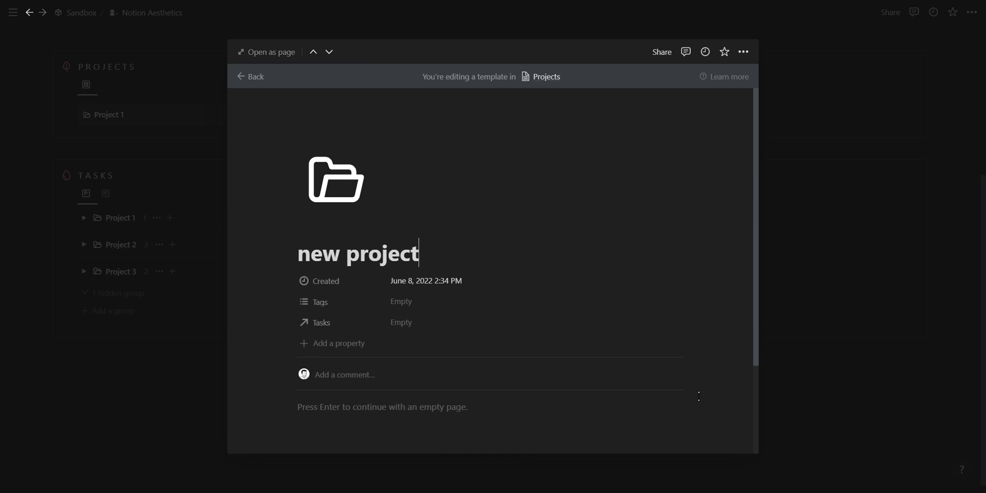
key(ctrl+v)
click(518, 457)
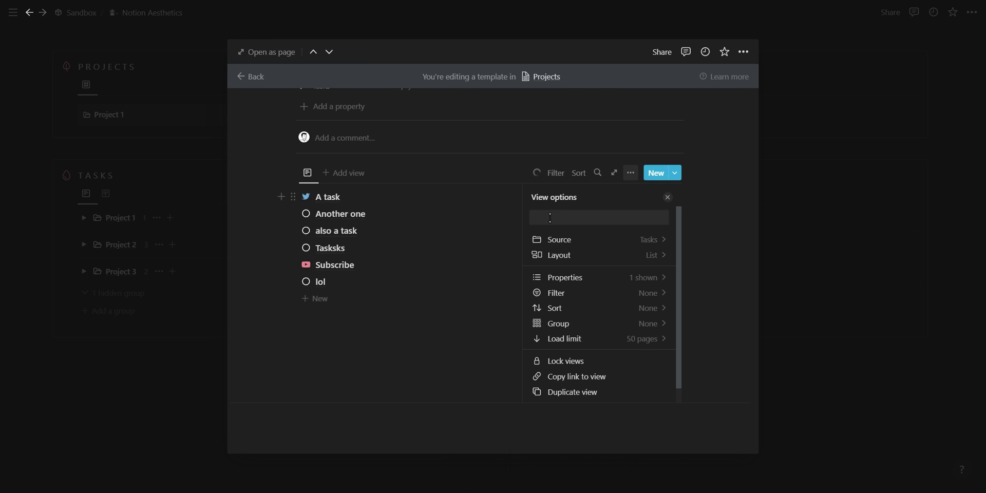
Filter the linked Tasks view to Projects contains 'new project', then leave the template editor
click(544, 291)
click(565, 270)
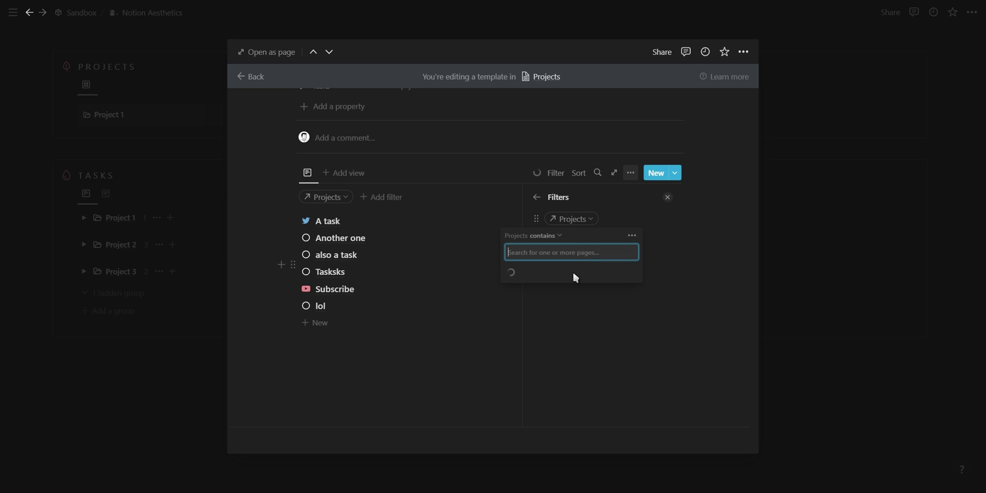
click(574, 273)
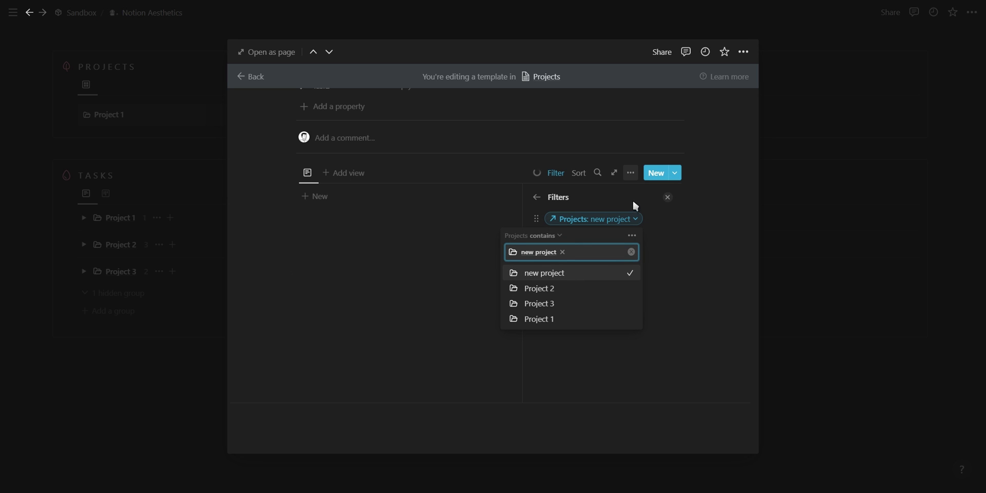
click(667, 197)
click(668, 197)
click(252, 77)
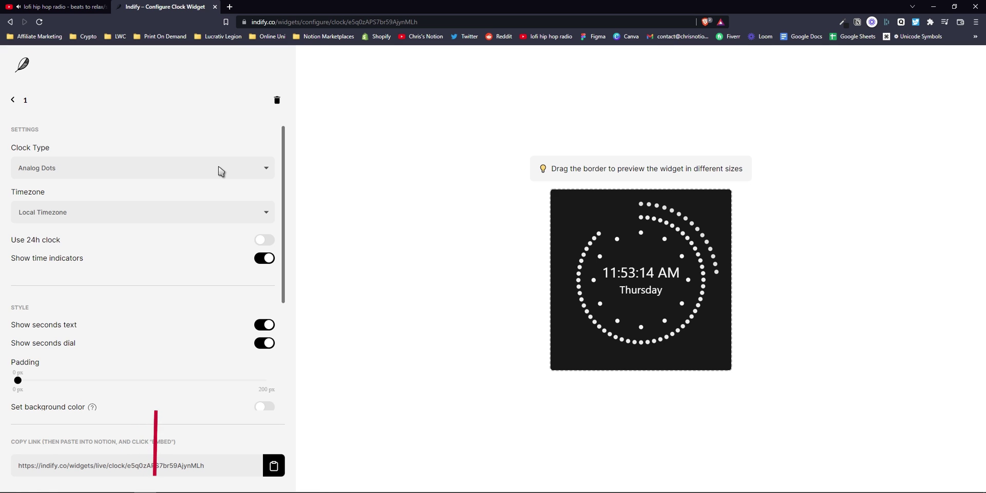
Copy the Analog Smooth 24h clock widget link and start a new line on the Notion page
scroll(218, 171, down, 1)
scroll(208, 172, down, 1)
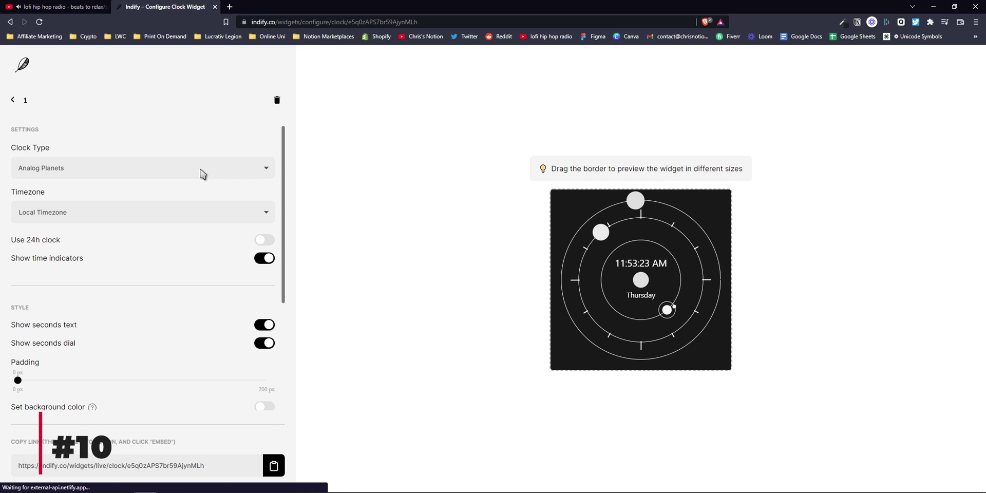
scroll(203, 173, down, 1)
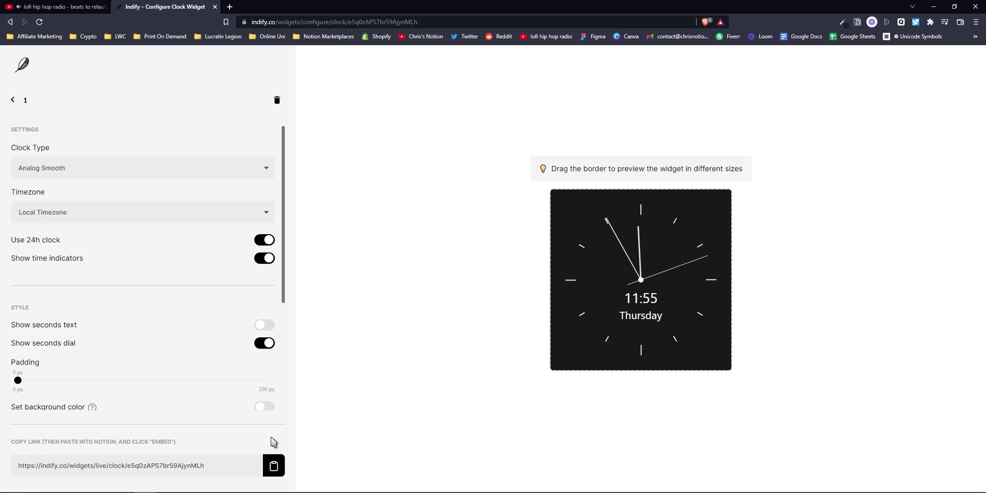
click(275, 468)
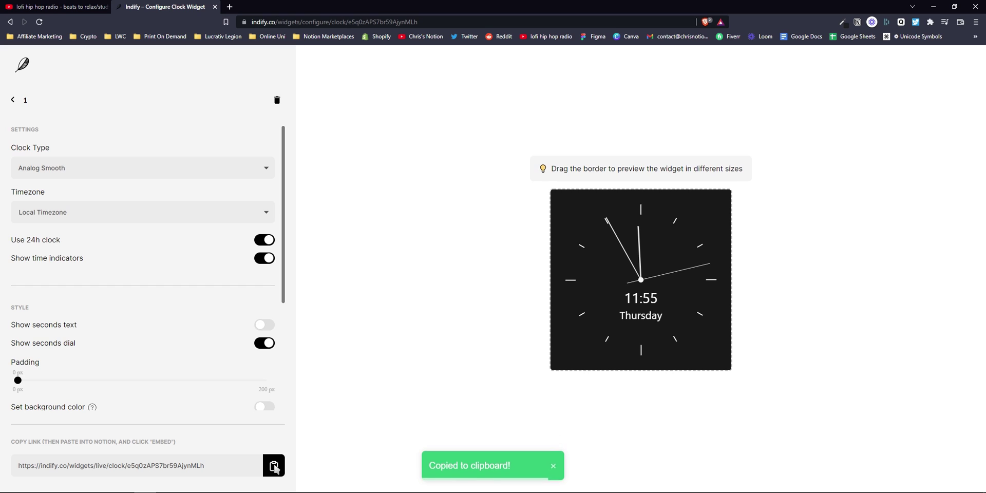
key(alt+Tab)
key(Return)
Embed the pasted Indify clock link, move it above the left-column link buttons, and widen it
key(ctrl+v)
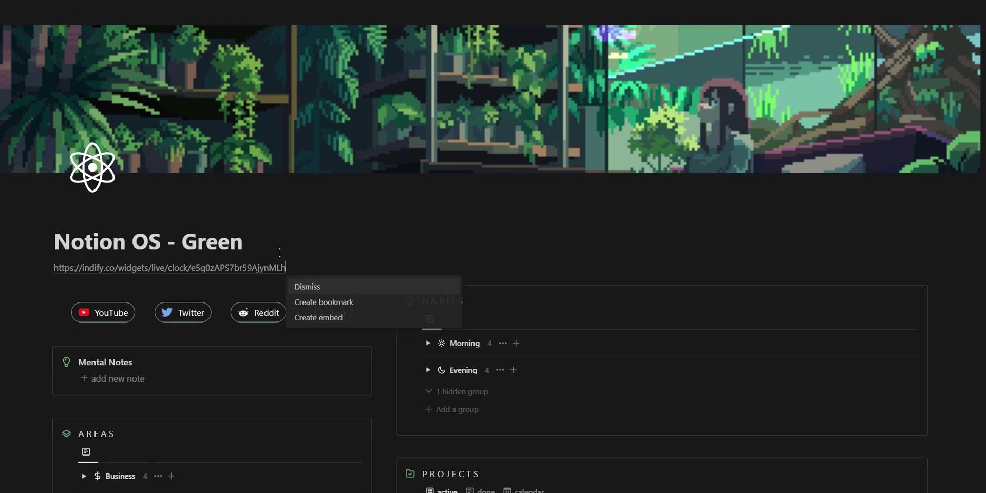
click(312, 315)
drag(376, 270, 240, 415)
drag(267, 353, 367, 354)
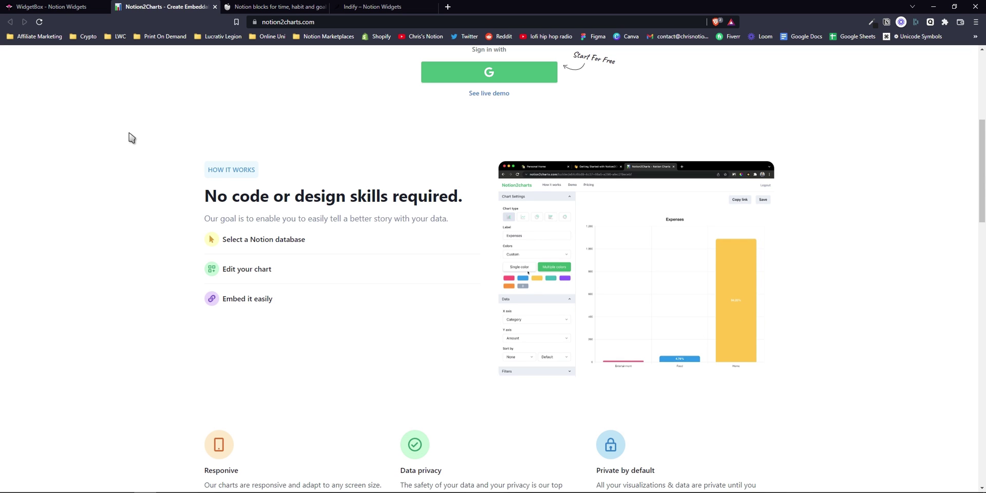
Browse the getkairo Notion blocks page and scroll through Indify's Explore Widgets gallery
key(ctrl+Tab)
scroll(132, 149, down, 4)
scroll(134, 148, up, 3)
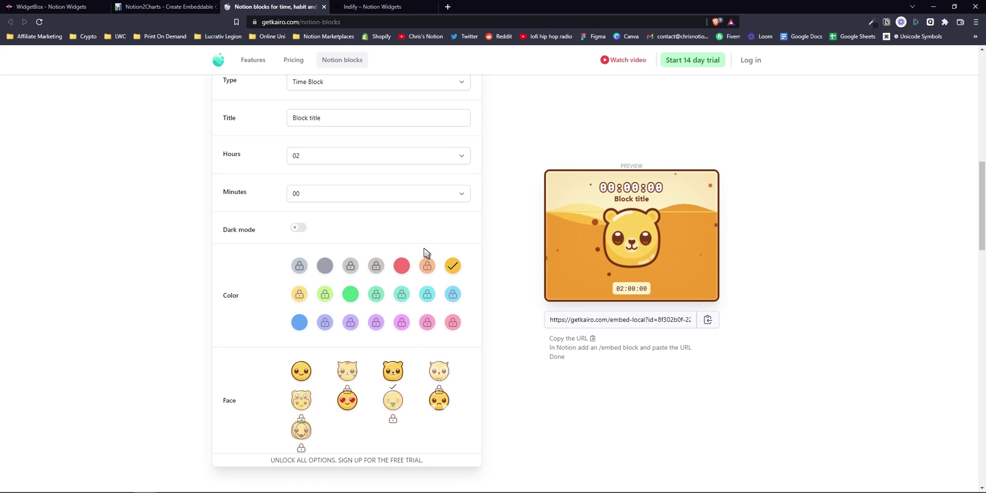
key(ctrl+Tab)
scroll(178, 168, down, 10)
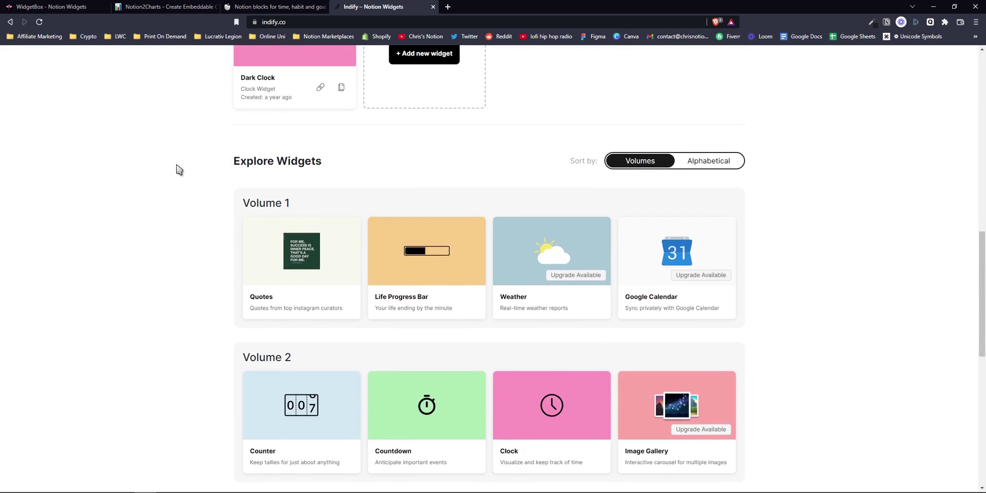
scroll(179, 169, down, 5)
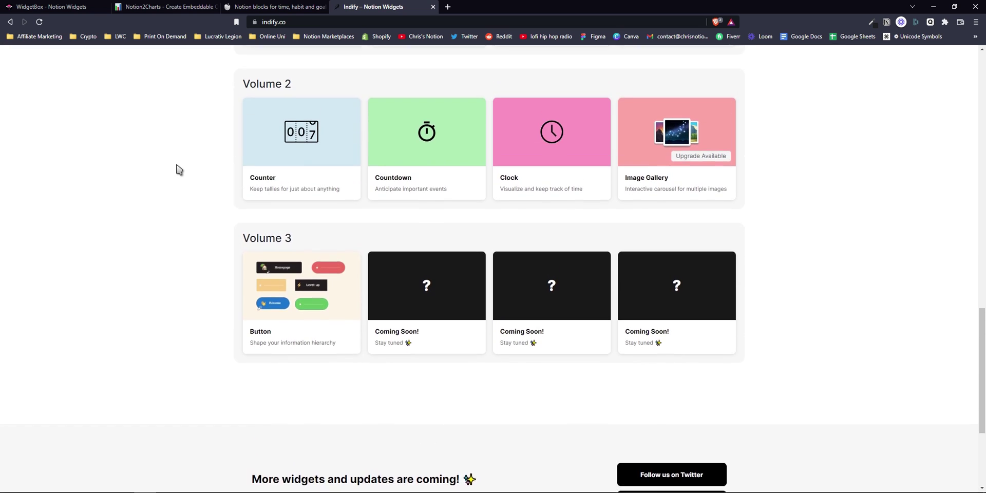
scroll(178, 169, up, 3)
key(alt+Tab)
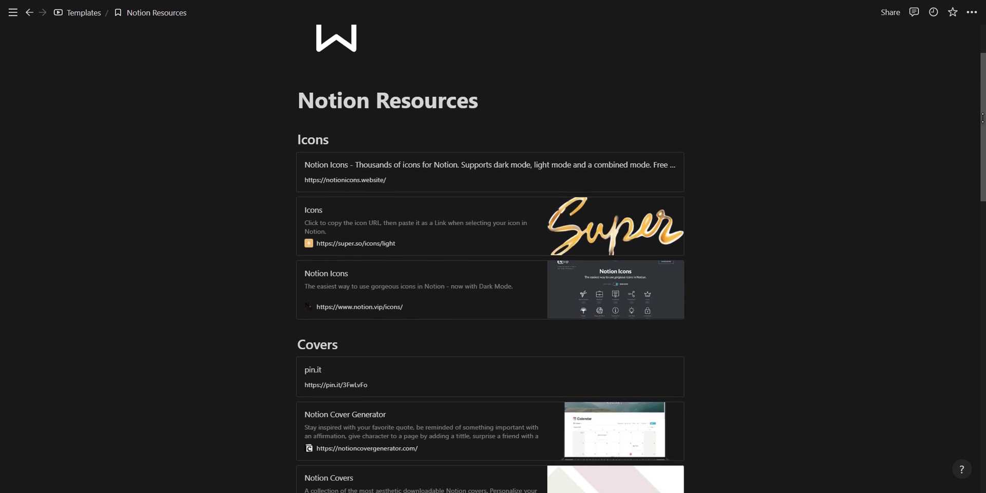
scroll(982, 117, down, 7)
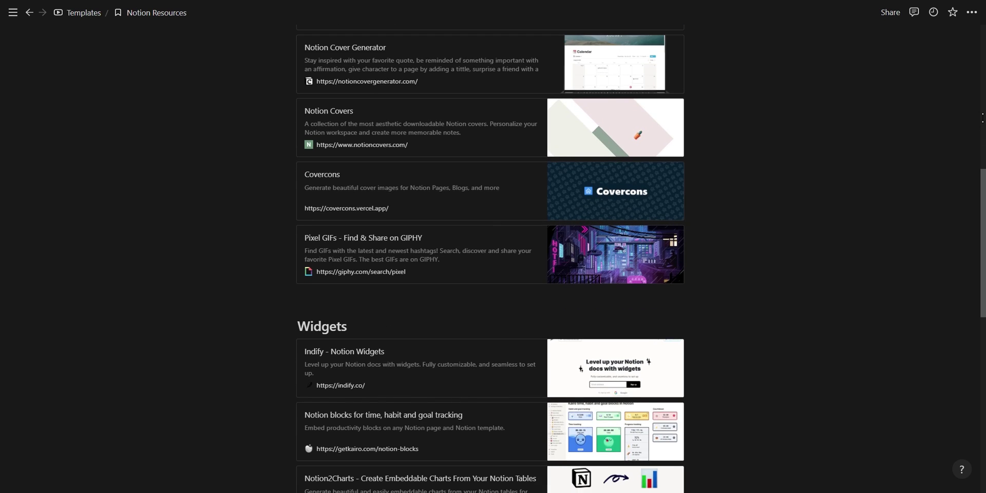
scroll(983, 117, down, 7)
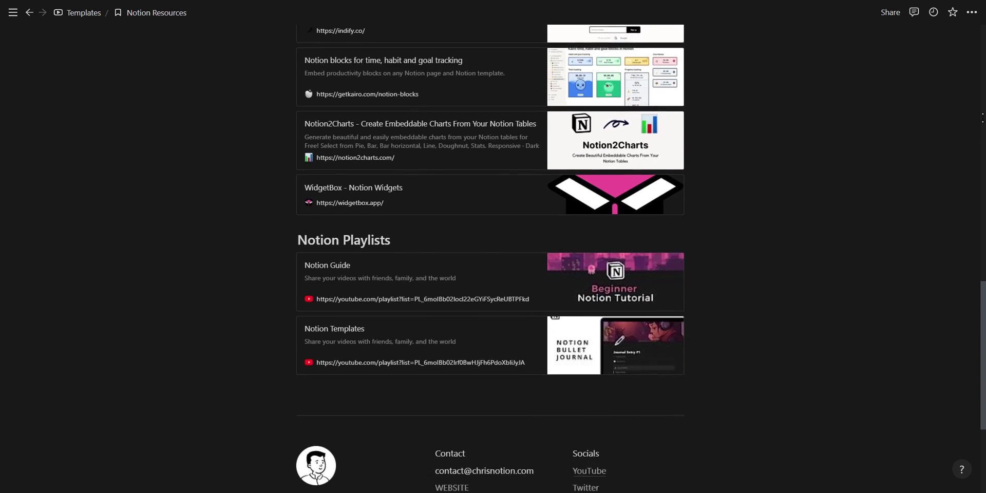
scroll(982, 117, down, 1)
scroll(982, 114, up, 5)
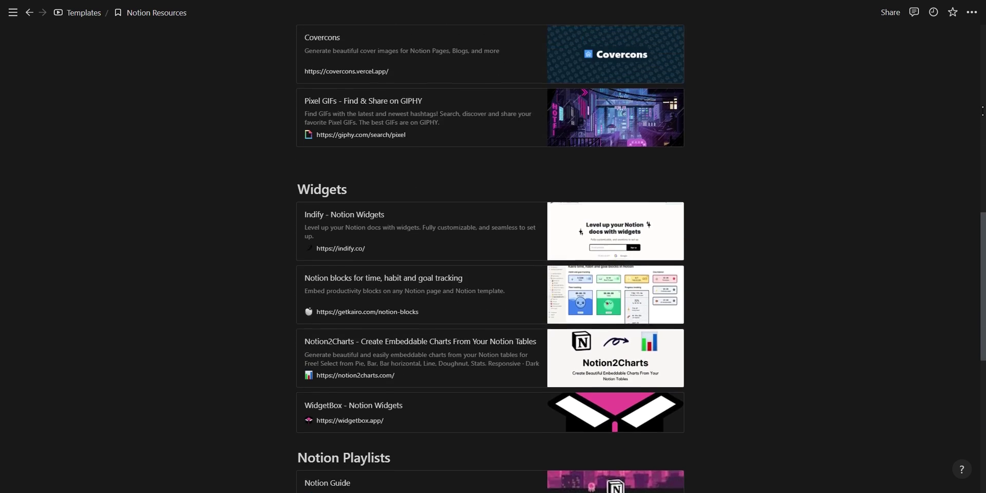
scroll(982, 110, up, 7)
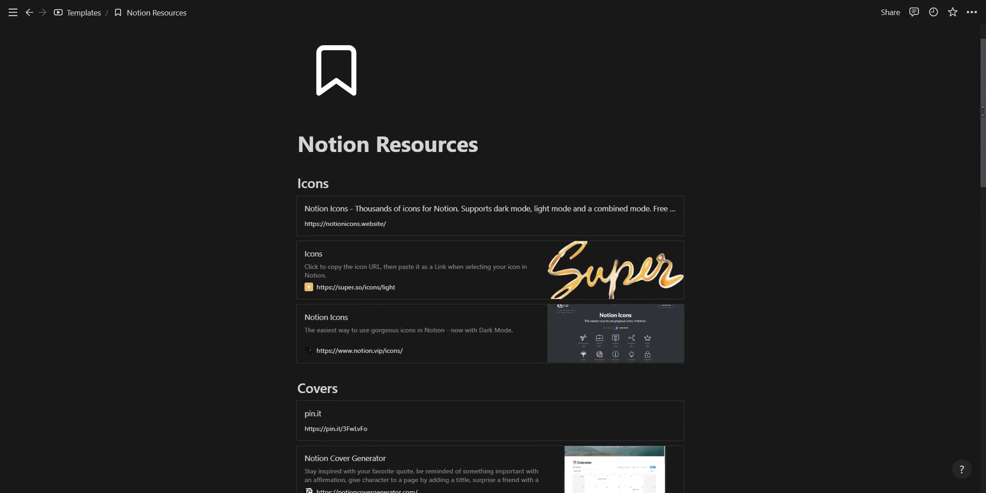